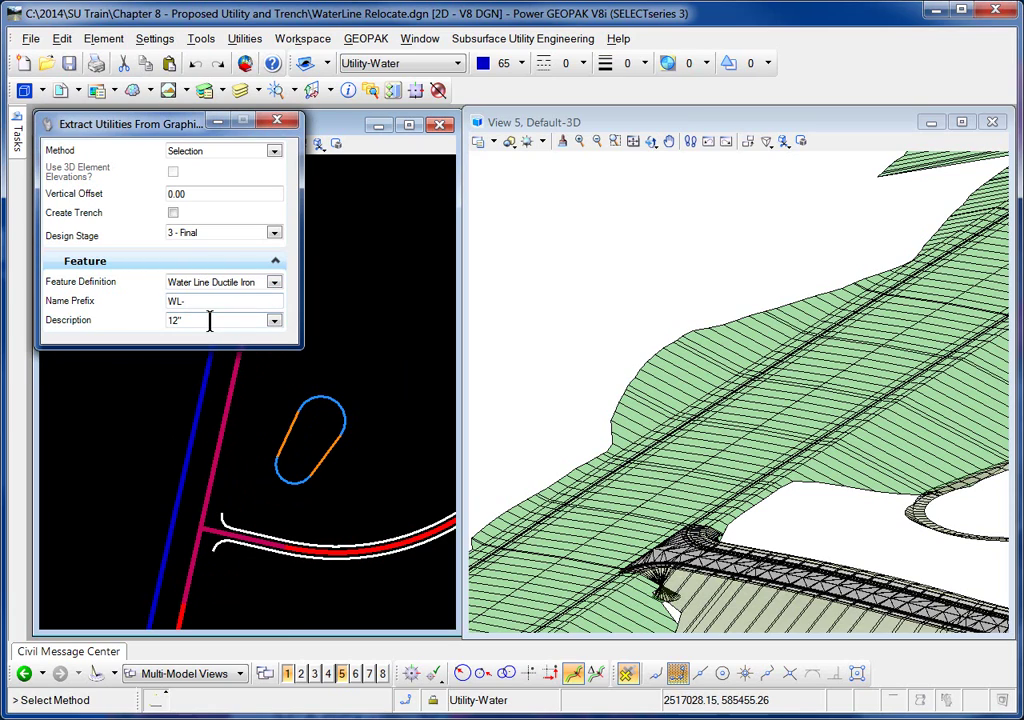
Extract the blue line as a water line -3.00 below the active terrain, with trench, at 3 - Final.
click(180, 447)
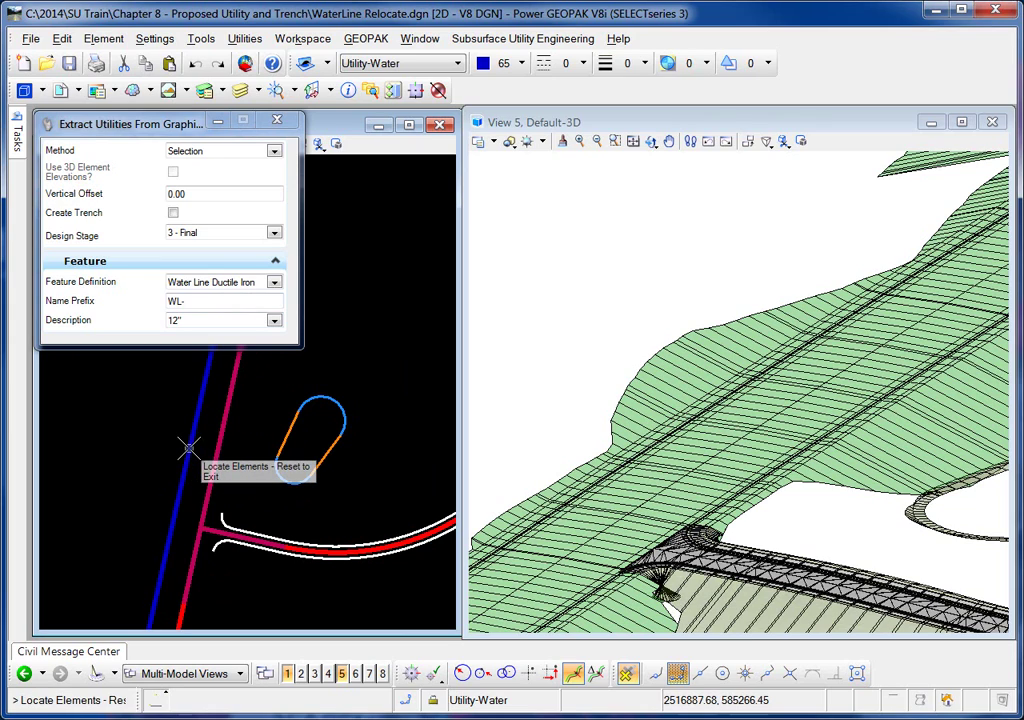
click(189, 447)
right_click(137, 452)
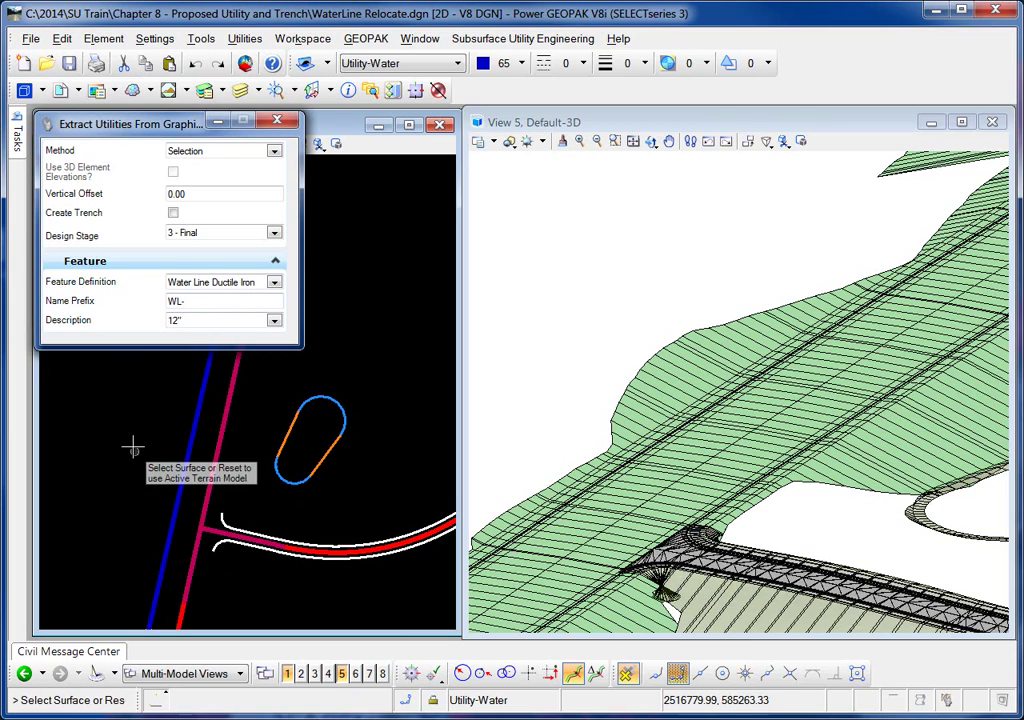
right_click(135, 438)
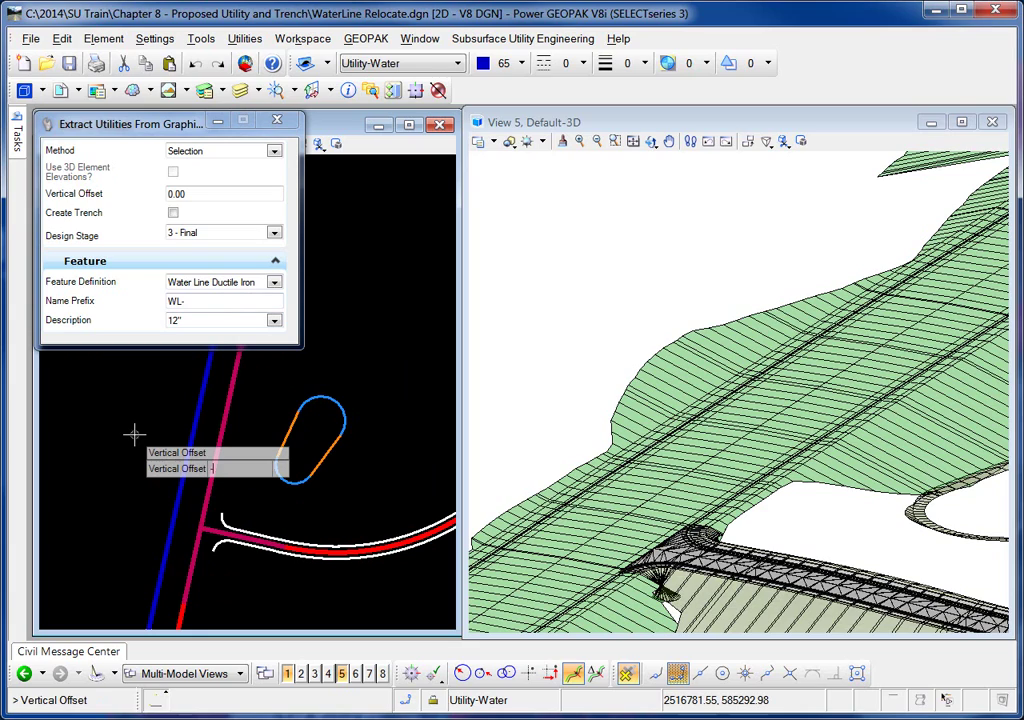
key(Return)
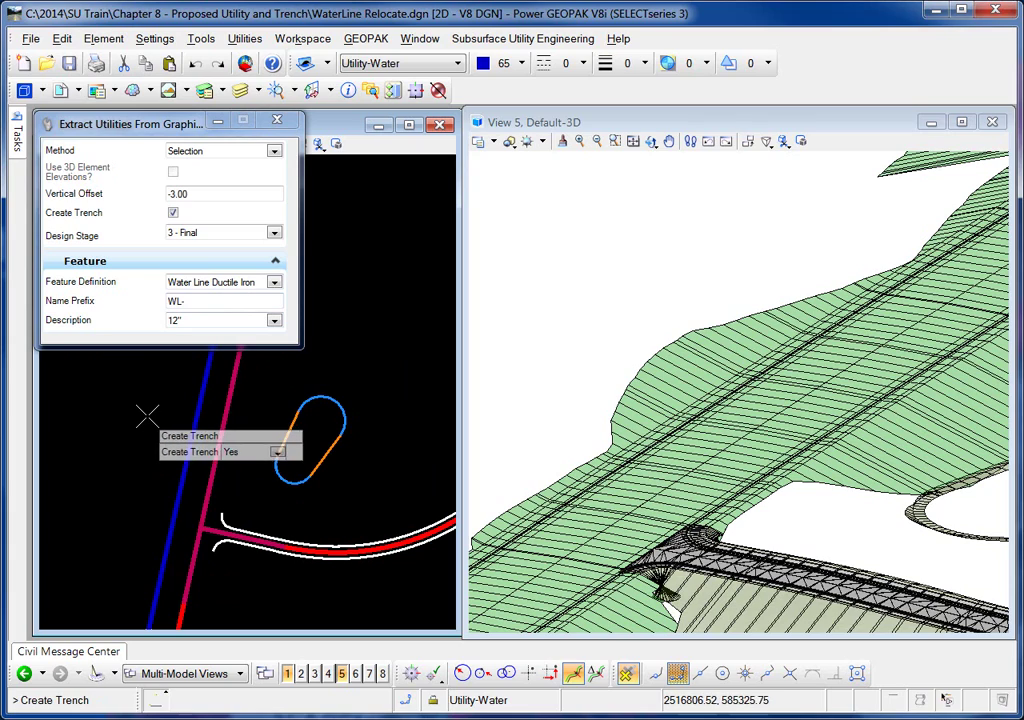
key(Return)
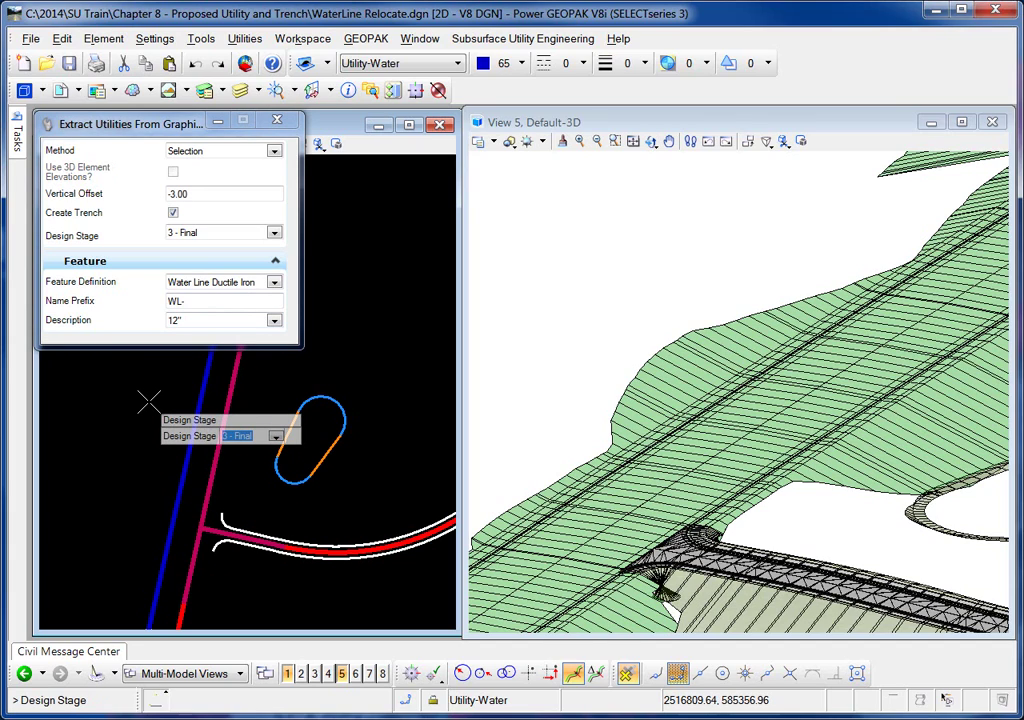
key(Return)
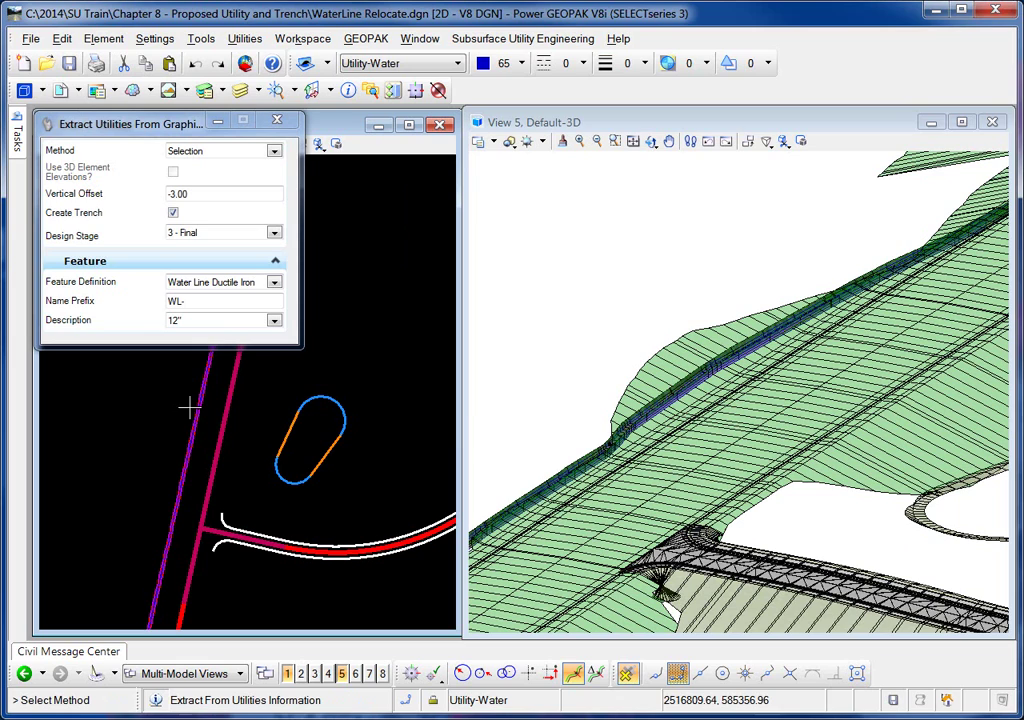
Zoom and orbit View 5 along the new water-line trench, then start Open Cross Section in plan.
right_click(348, 364)
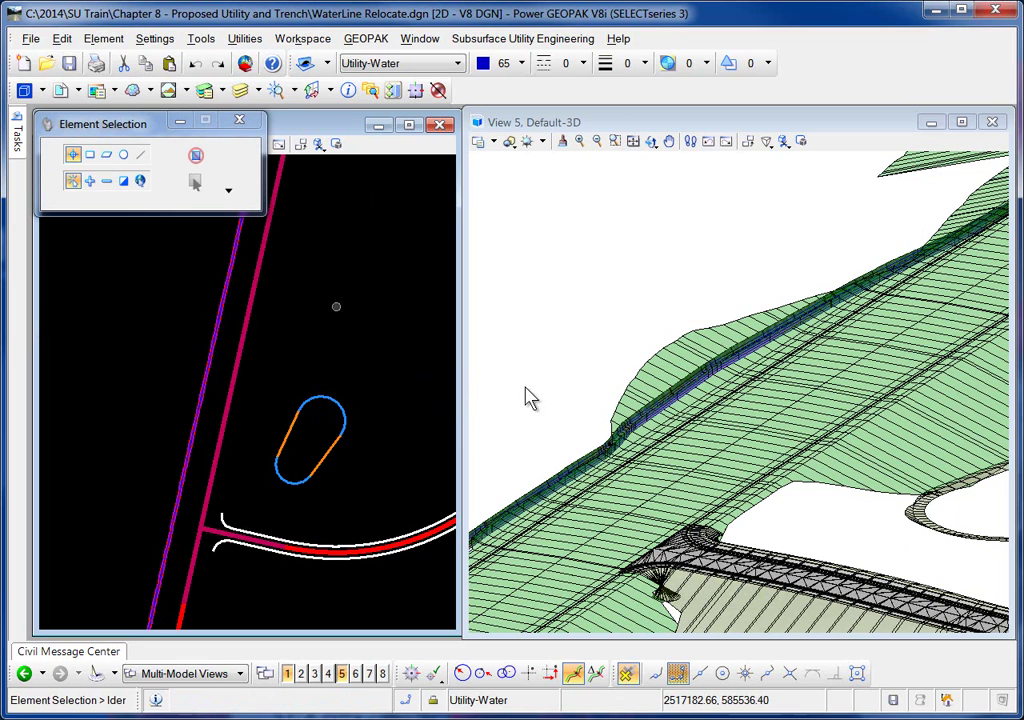
scroll(624, 446, up, 3)
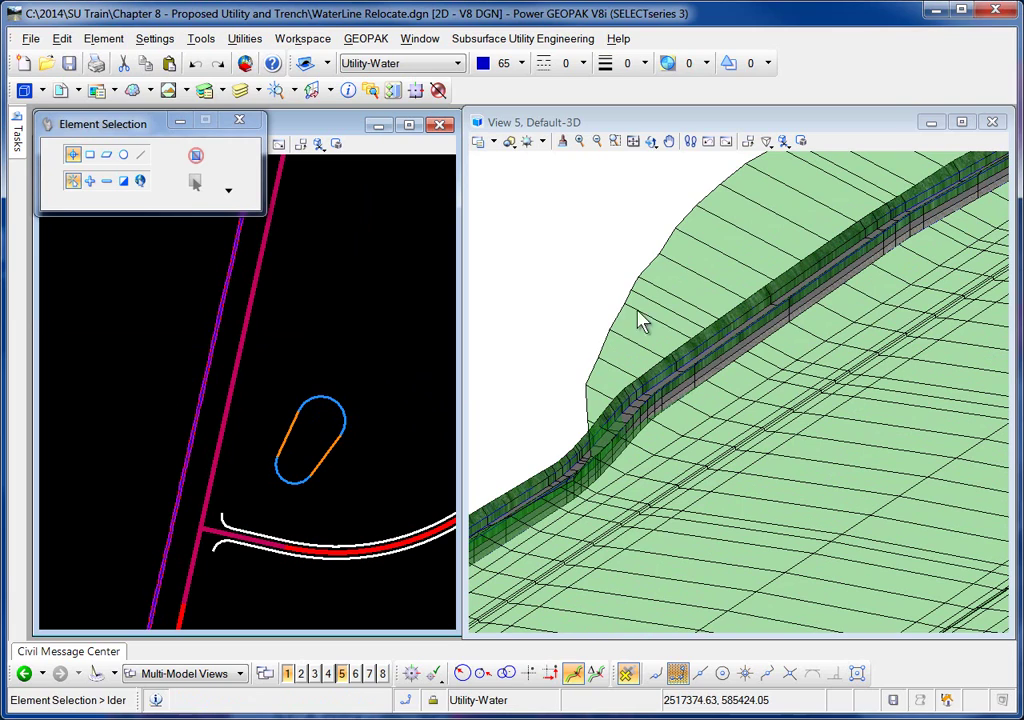
click(651, 142)
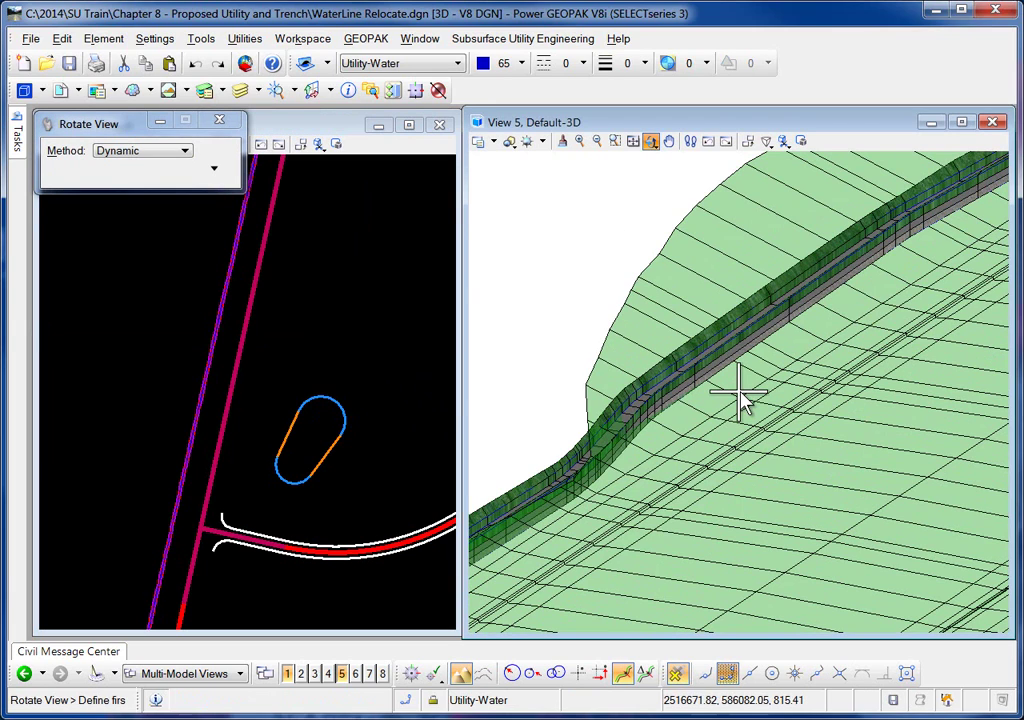
click(613, 331)
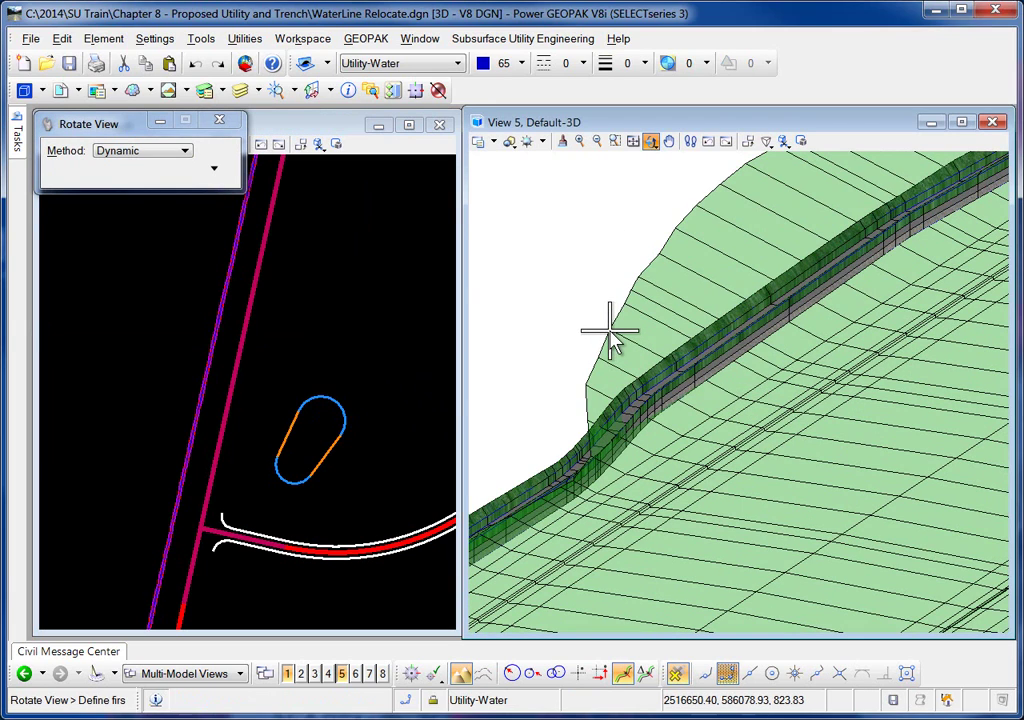
click(610, 330)
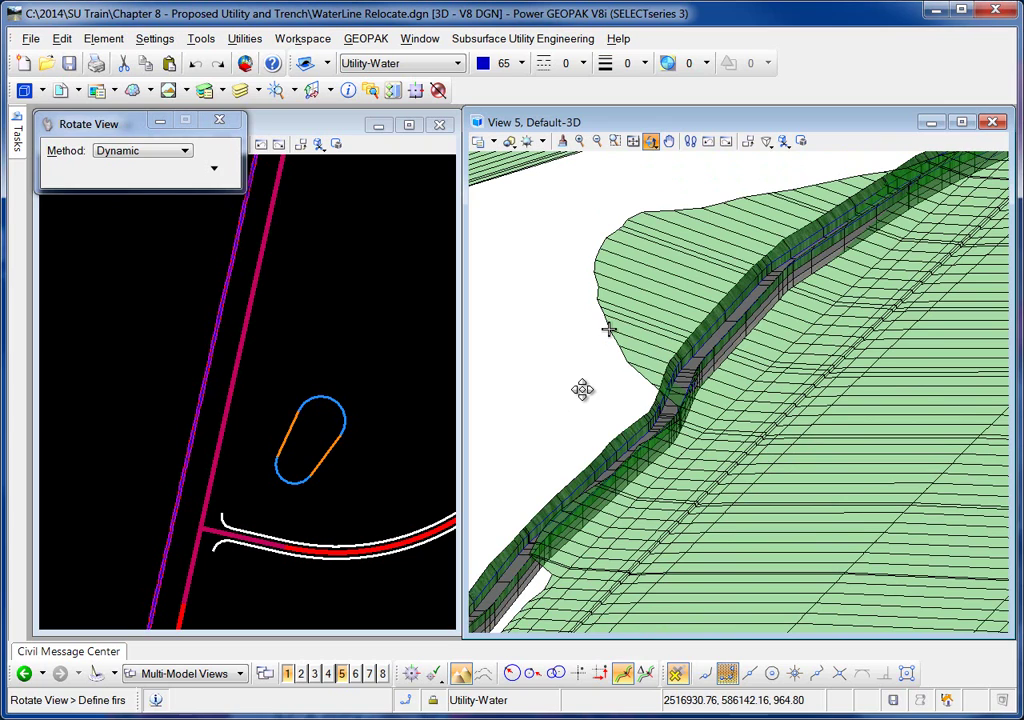
right_click(590, 400)
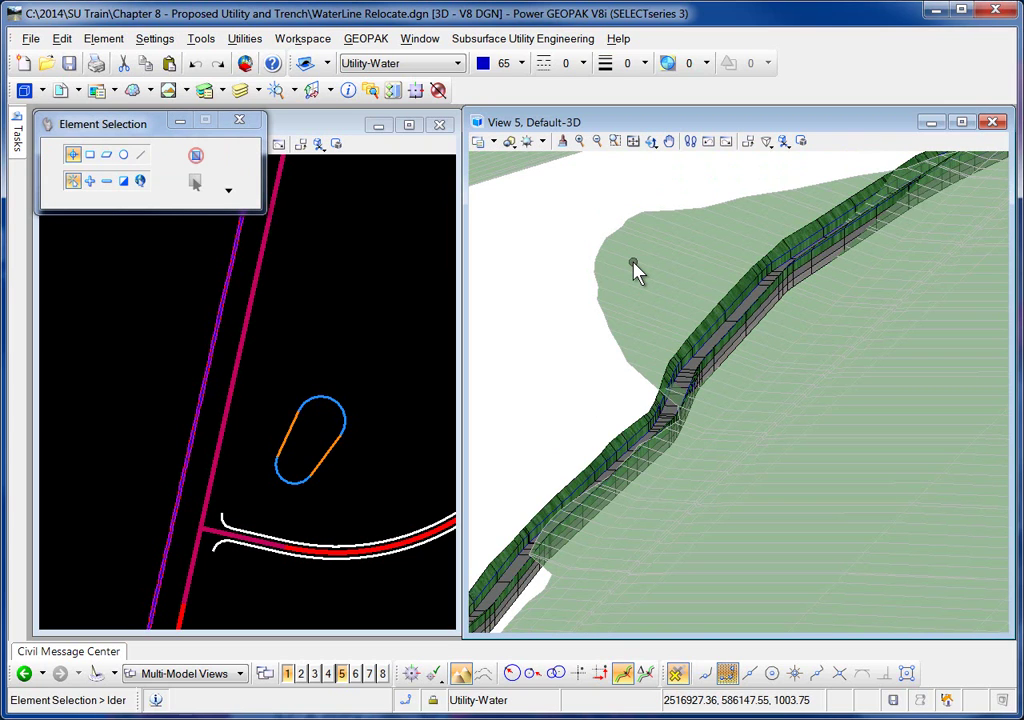
mouse_move(636, 270)
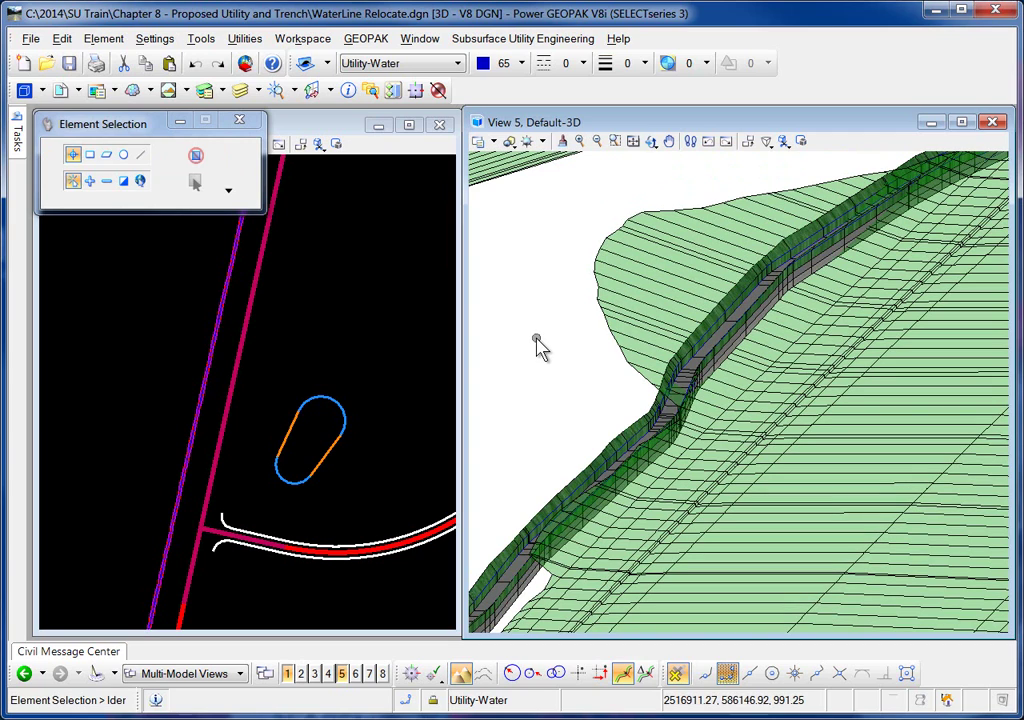
click(341, 319)
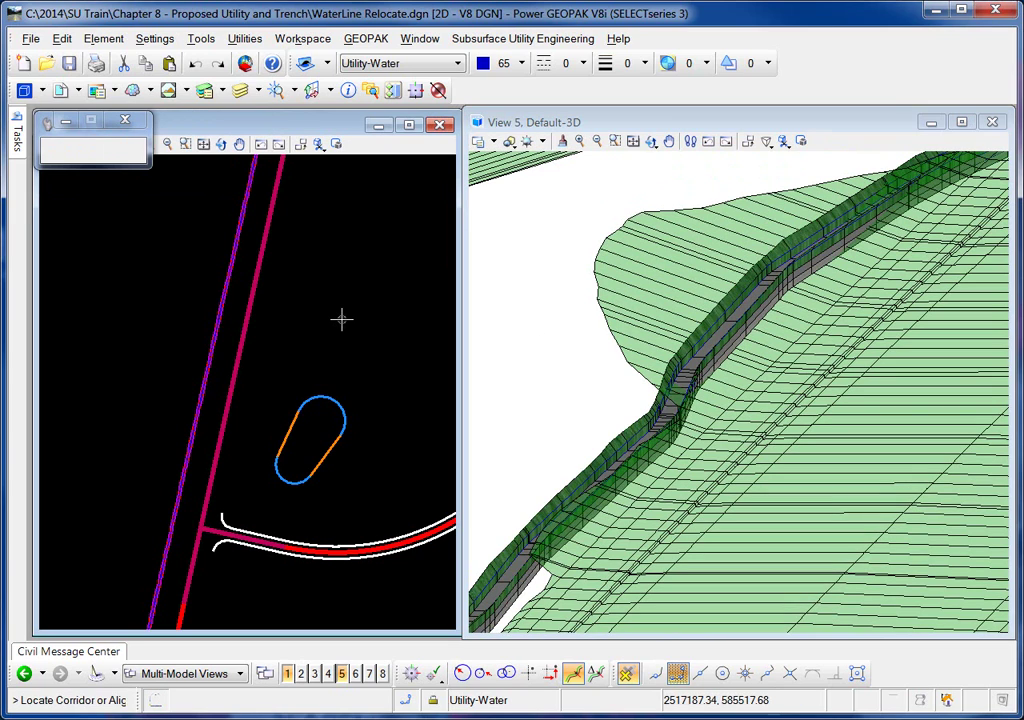
Show the SR131 cross section at 151+33.2160 R1, offsets -105.47 to 48.06, interval 65.62, in View 8.
mouse_move(16, 137)
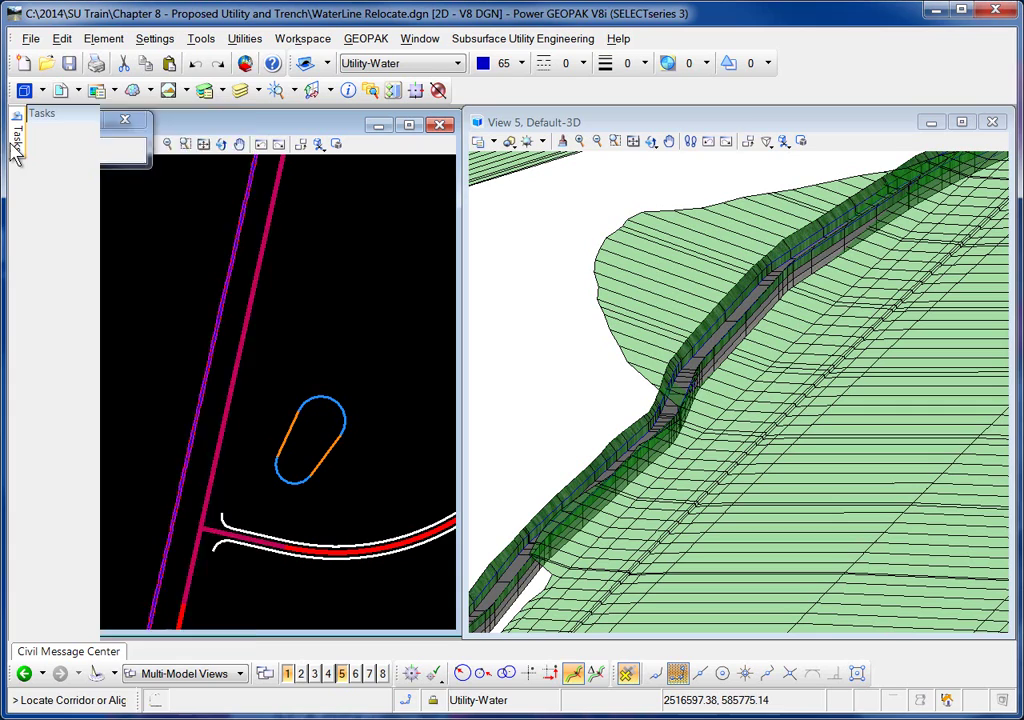
click(228, 400)
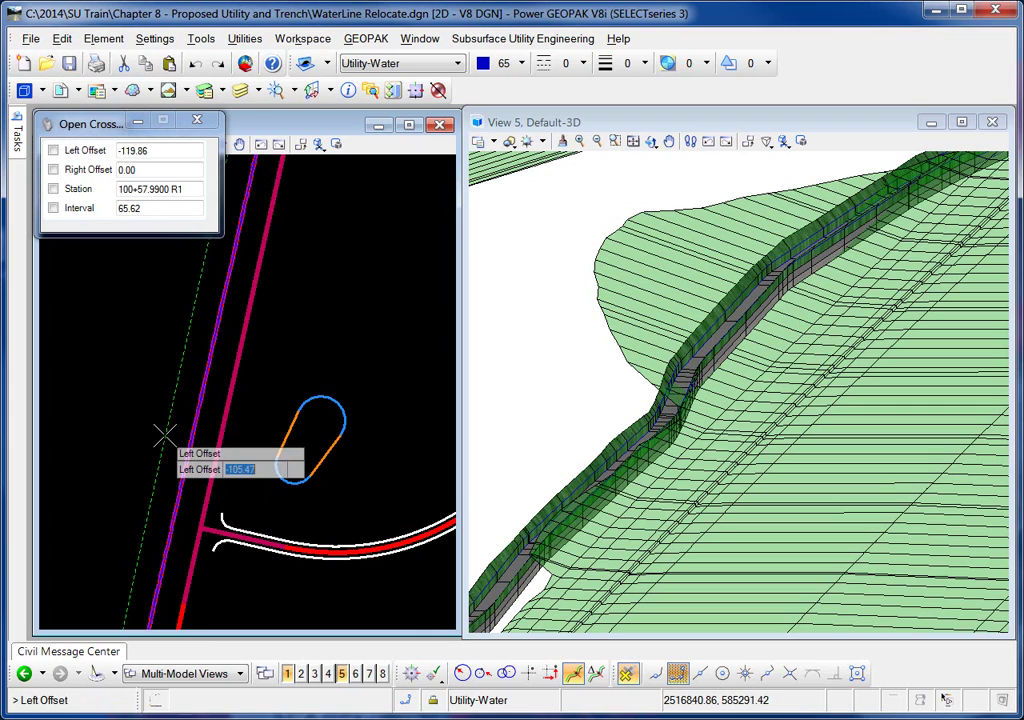
click(165, 434)
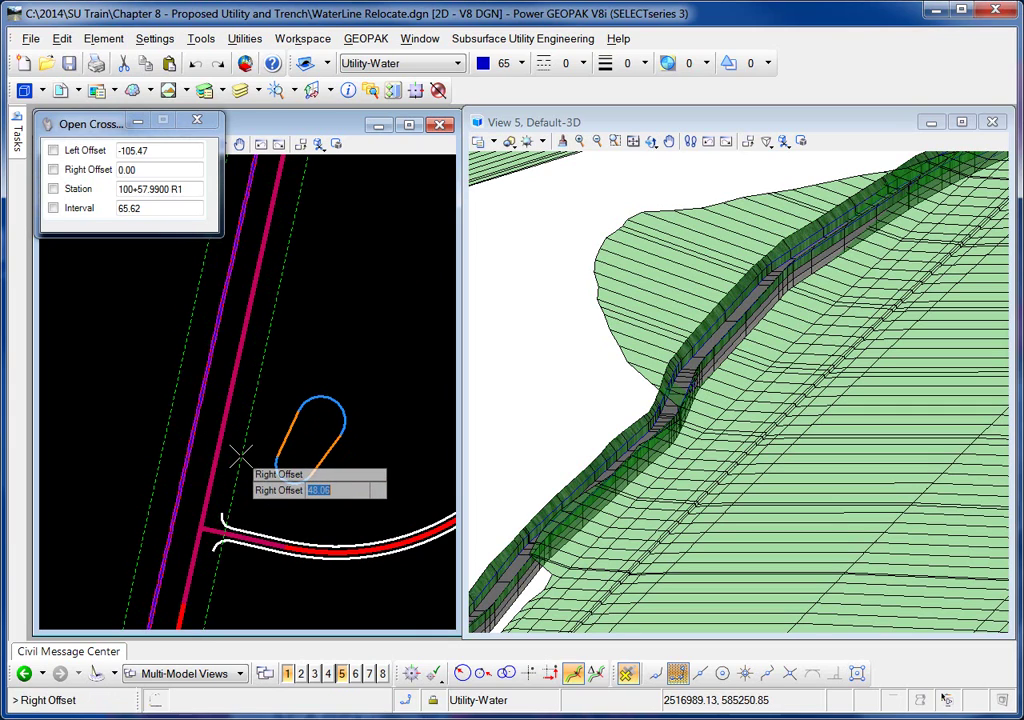
click(240, 458)
click(238, 445)
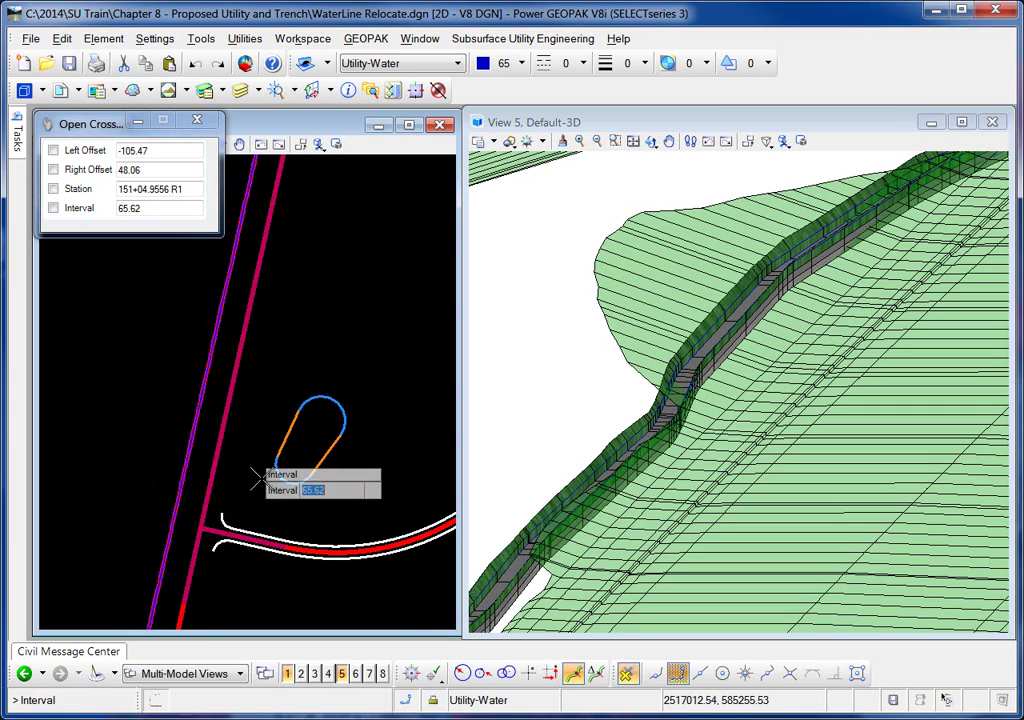
click(381, 673)
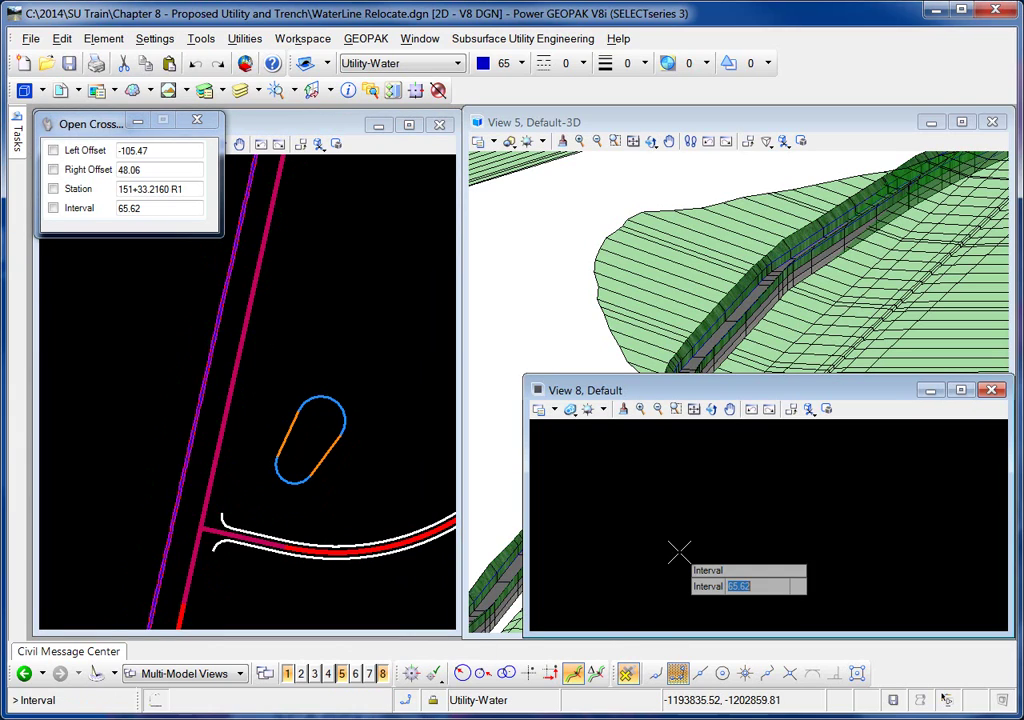
click(684, 548)
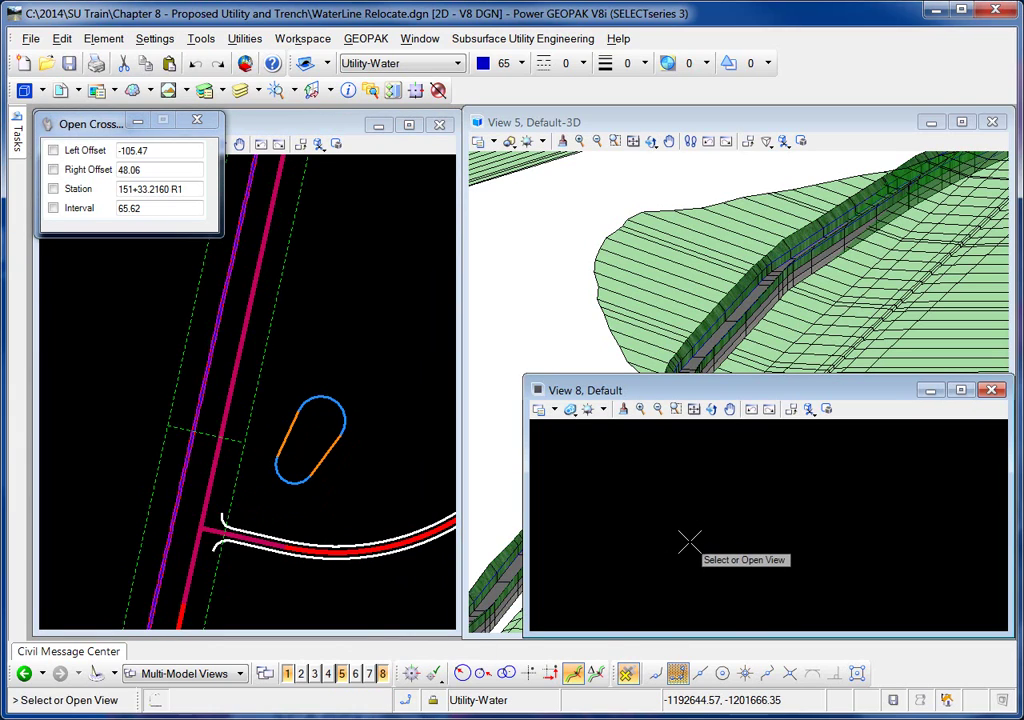
click(737, 557)
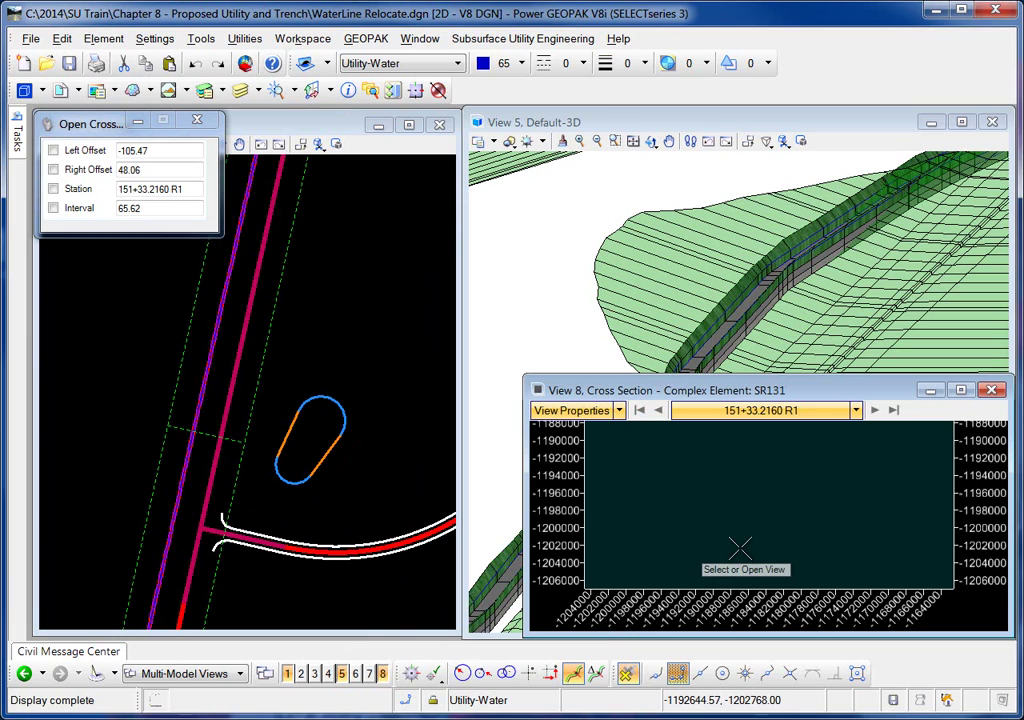
click(712, 537)
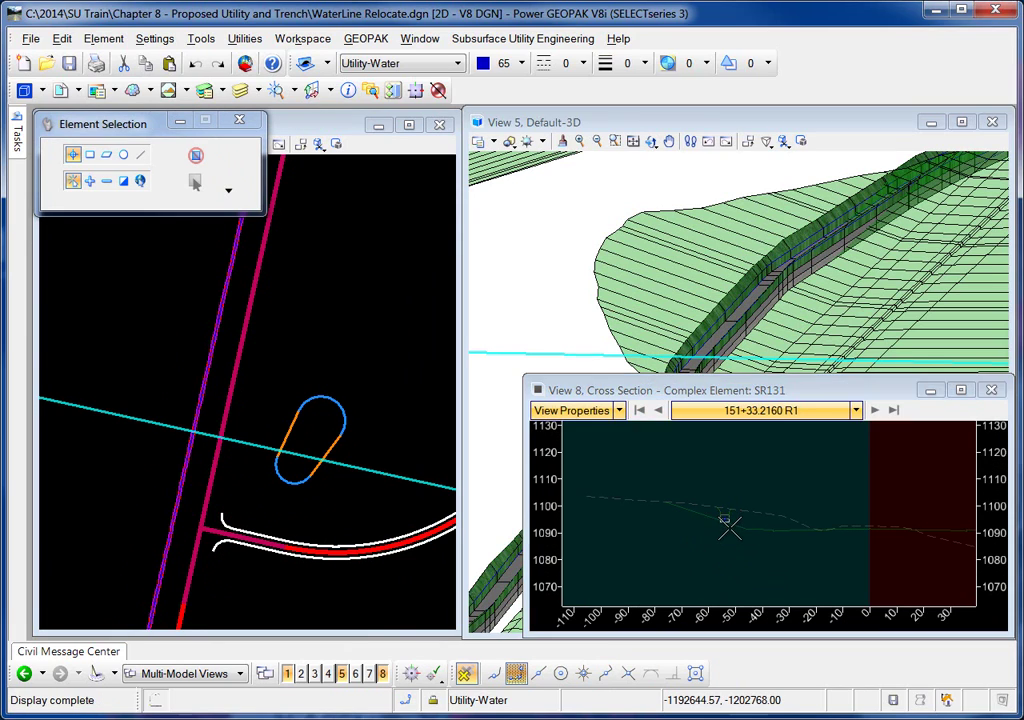
scroll(724, 524, up, 5)
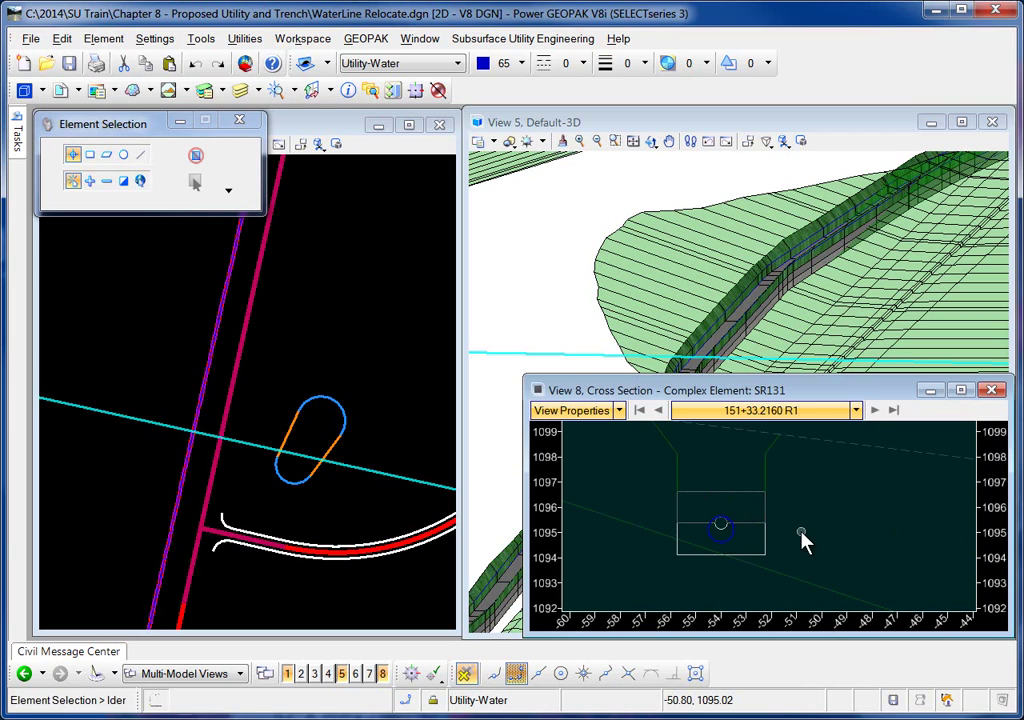
scroll(806, 540, down, 2)
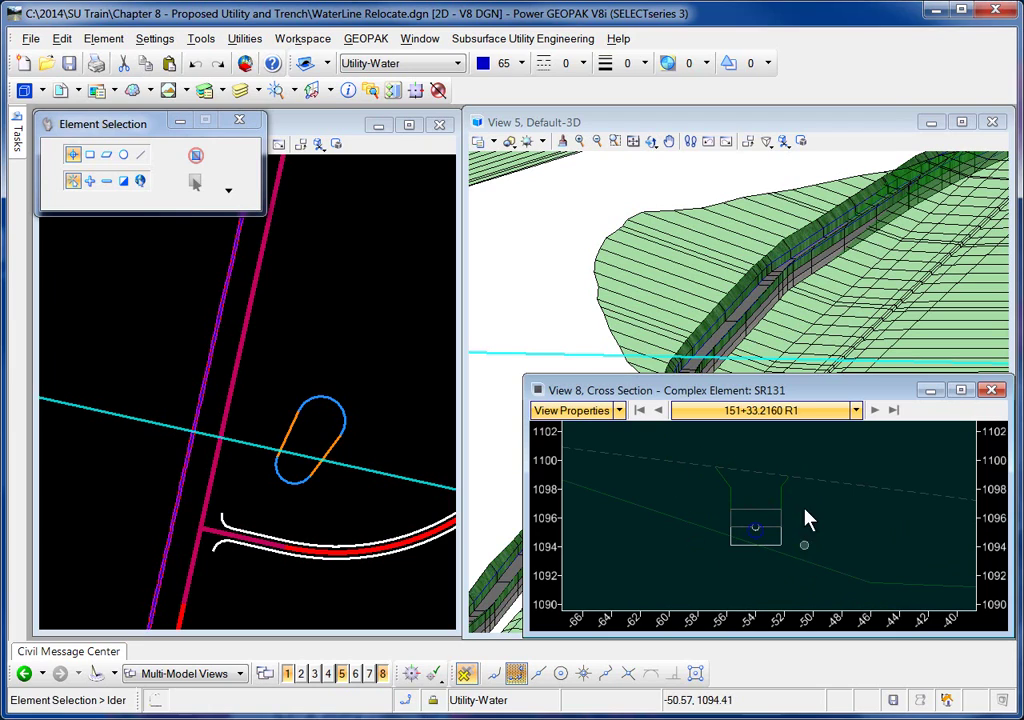
mouse_move(797, 566)
scroll(195, 433, up, 5)
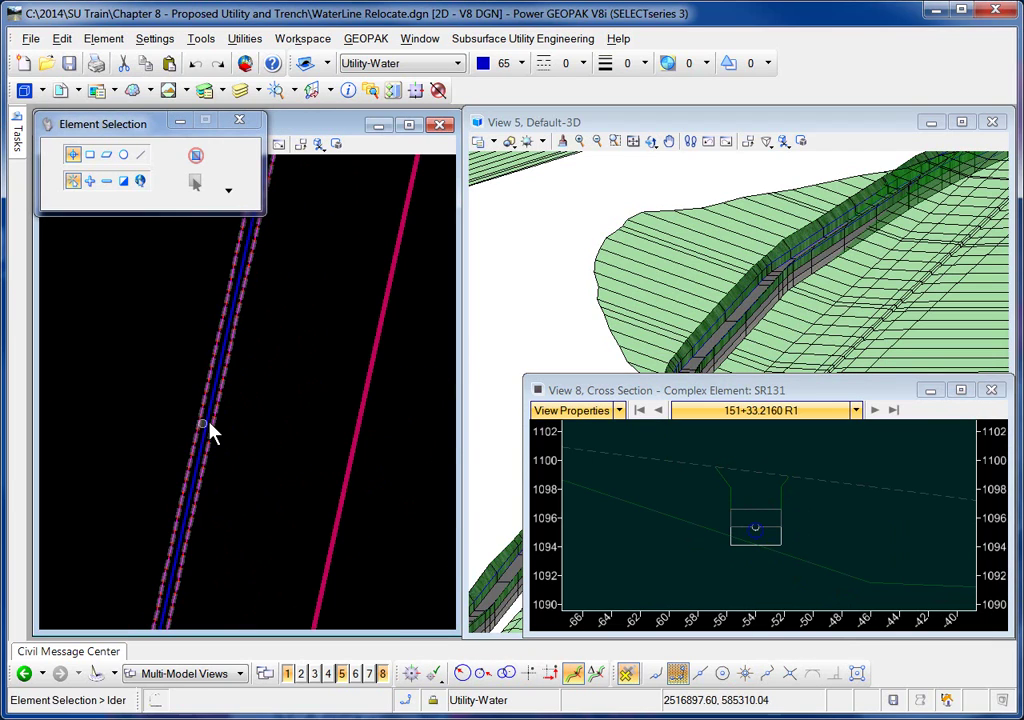
mouse_move(210, 430)
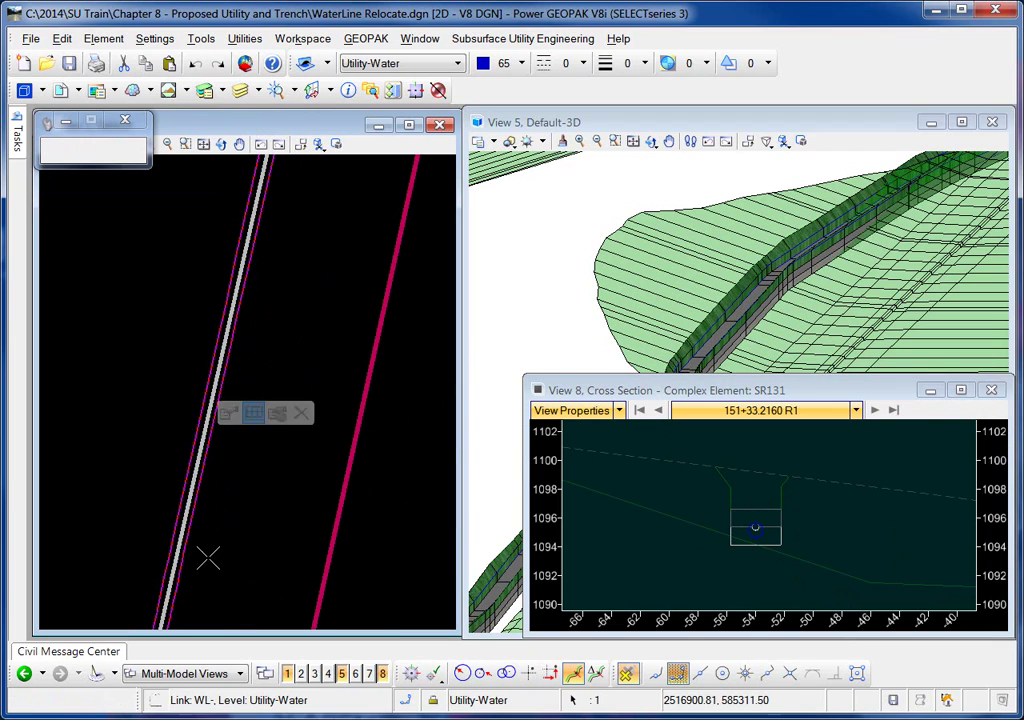
Open View 3 with the WL- water line profile and add a quick profile from the surface.
click(315, 675)
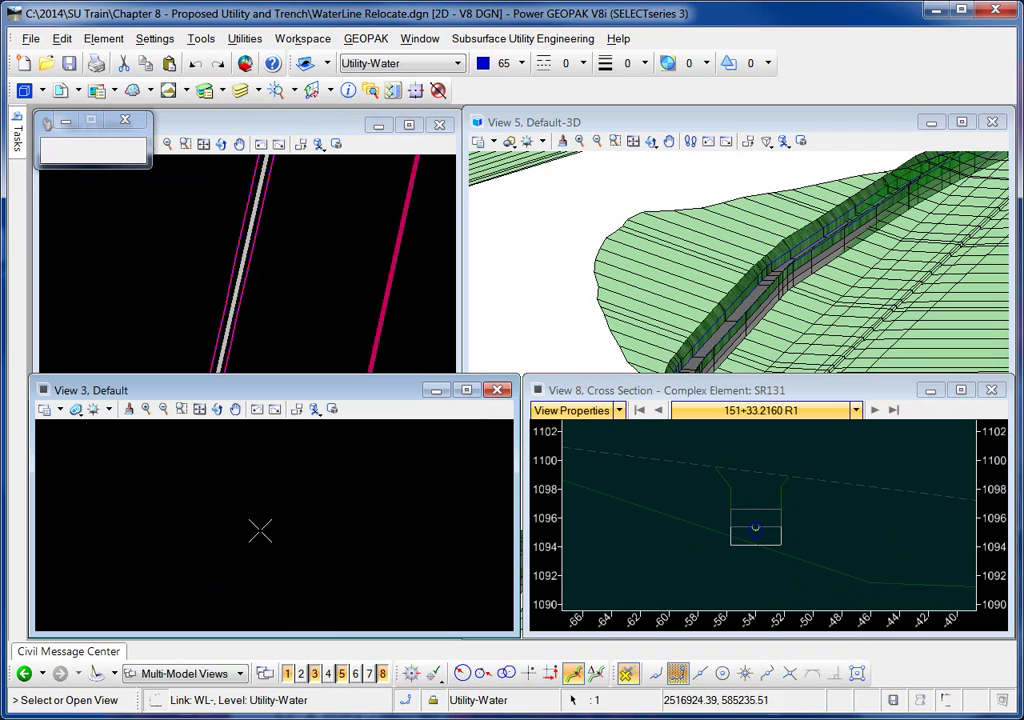
click(192, 515)
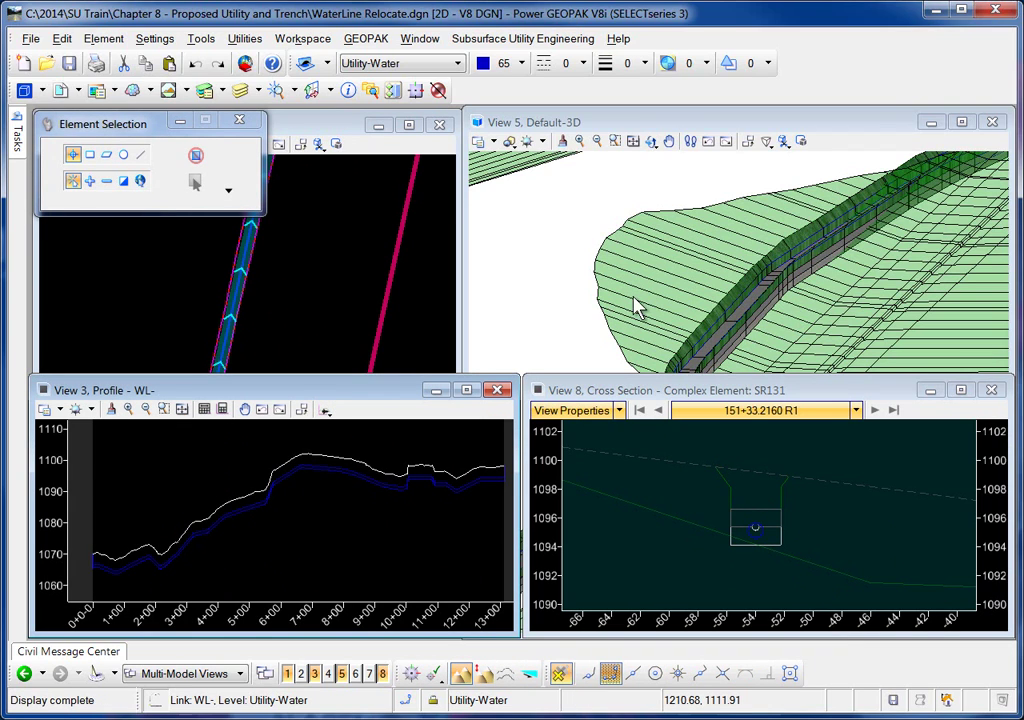
click(326, 411)
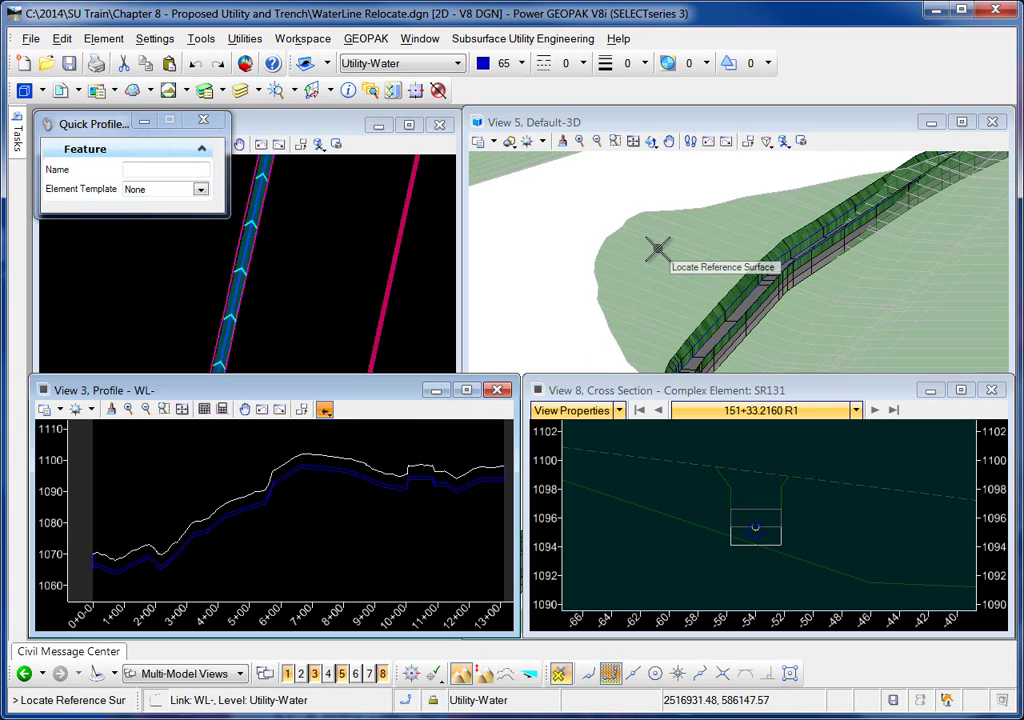
right_click(535, 279)
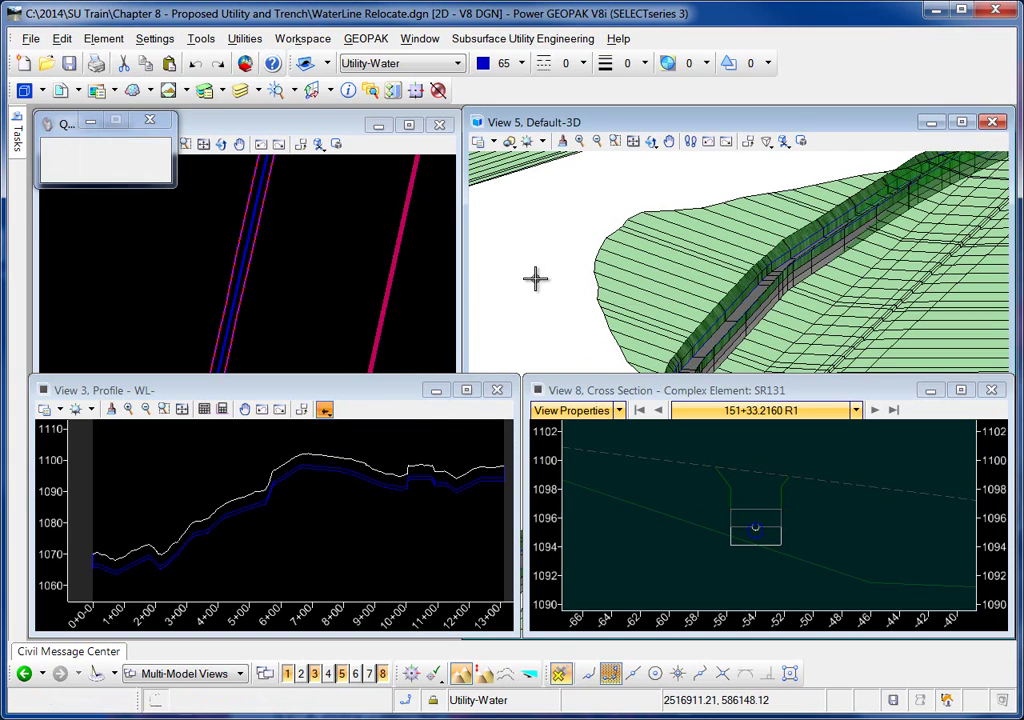
right_click(314, 507)
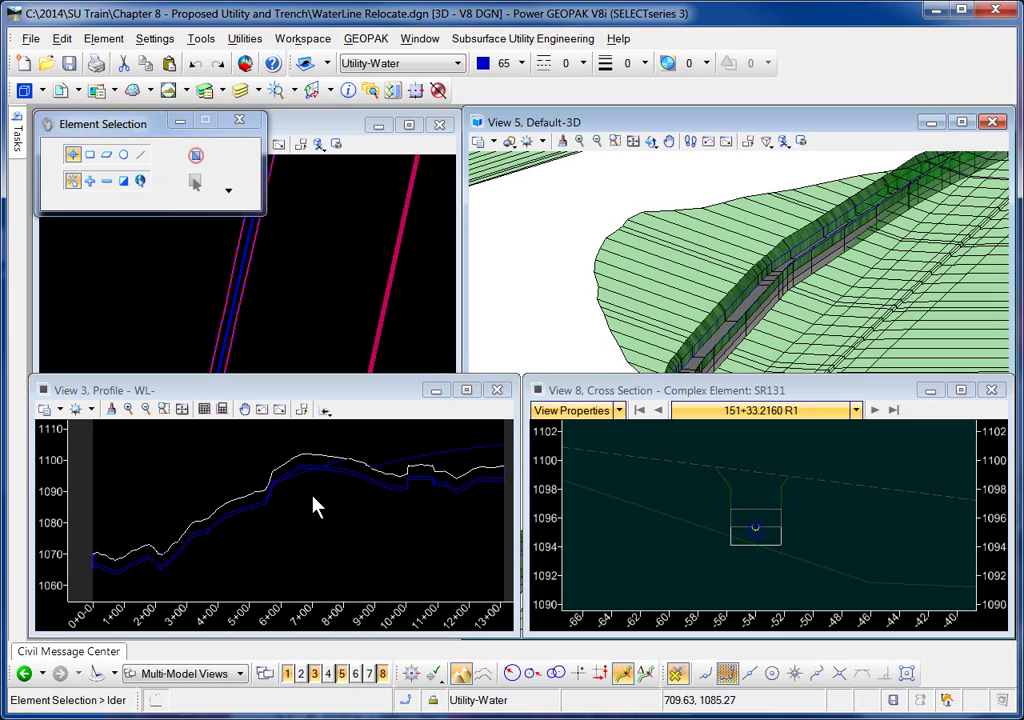
click(305, 485)
scroll(305, 483, up, 5)
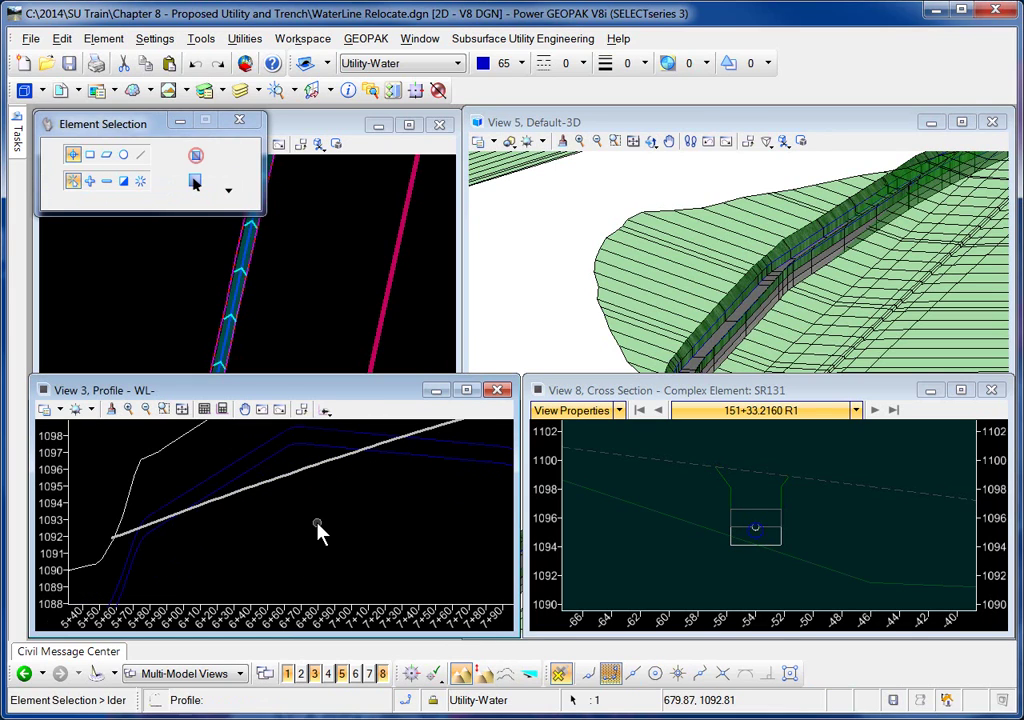
scroll(318, 531, down, 5)
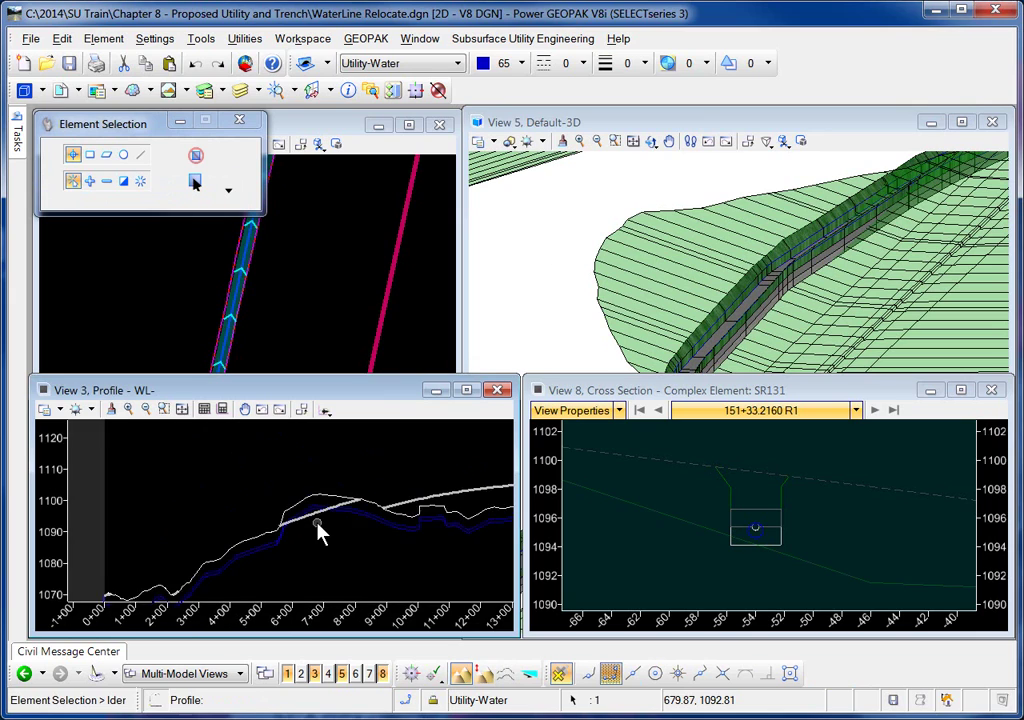
Start Profile Complex By VPI and place the first VPIs, giving 6.1510% and 3.5112% grades.
click(325, 410)
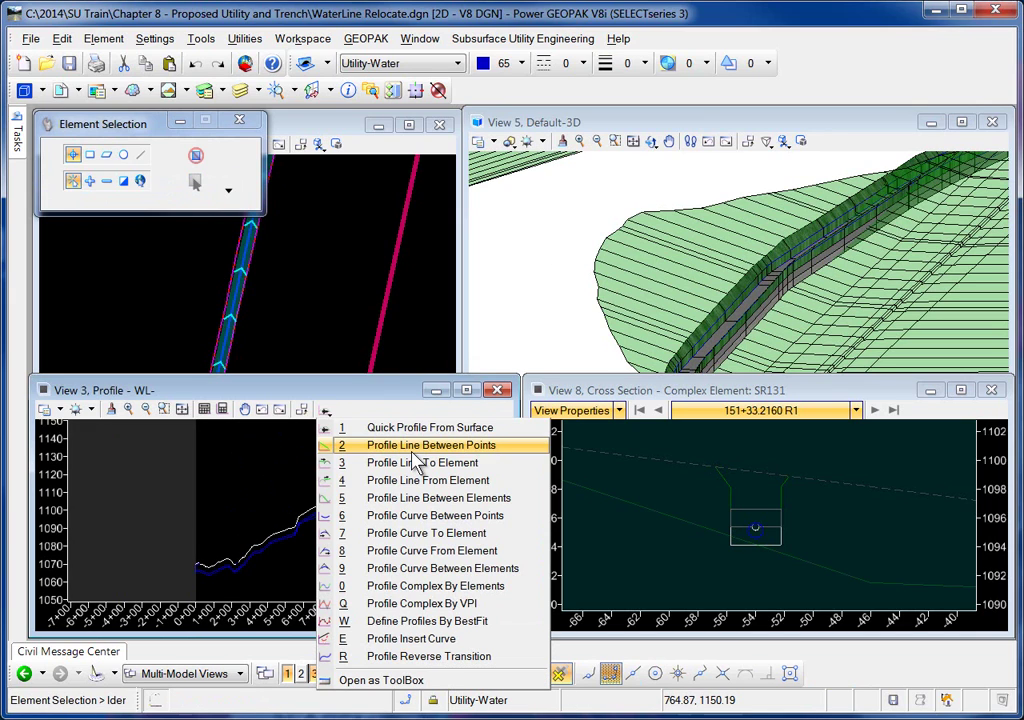
click(392, 604)
scroll(201, 588, up, 4)
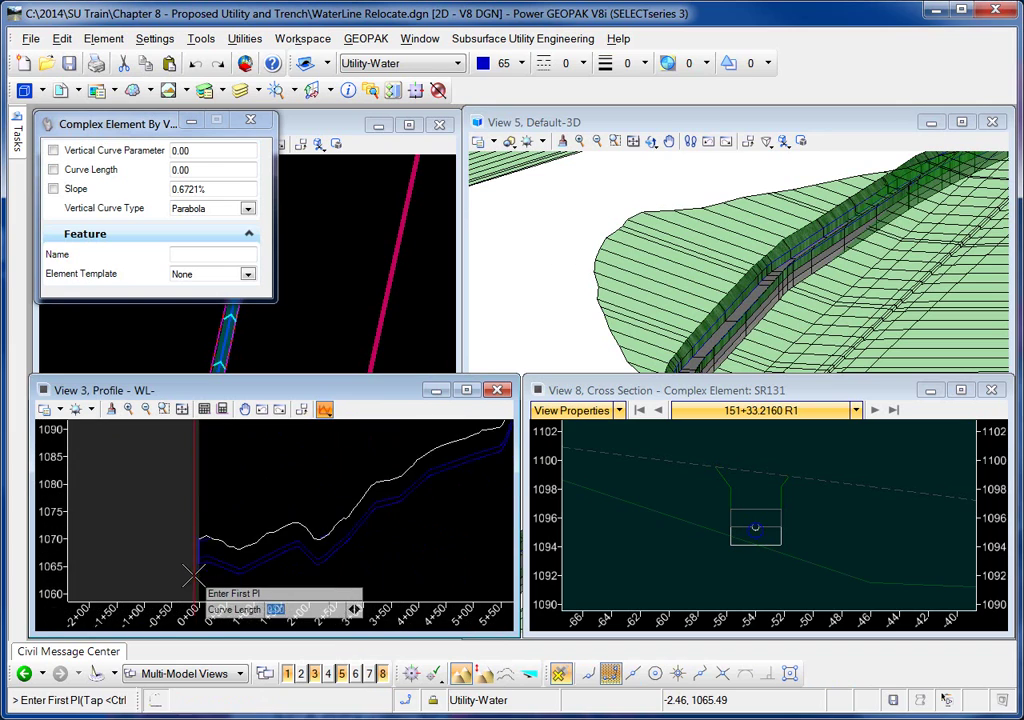
click(203, 577)
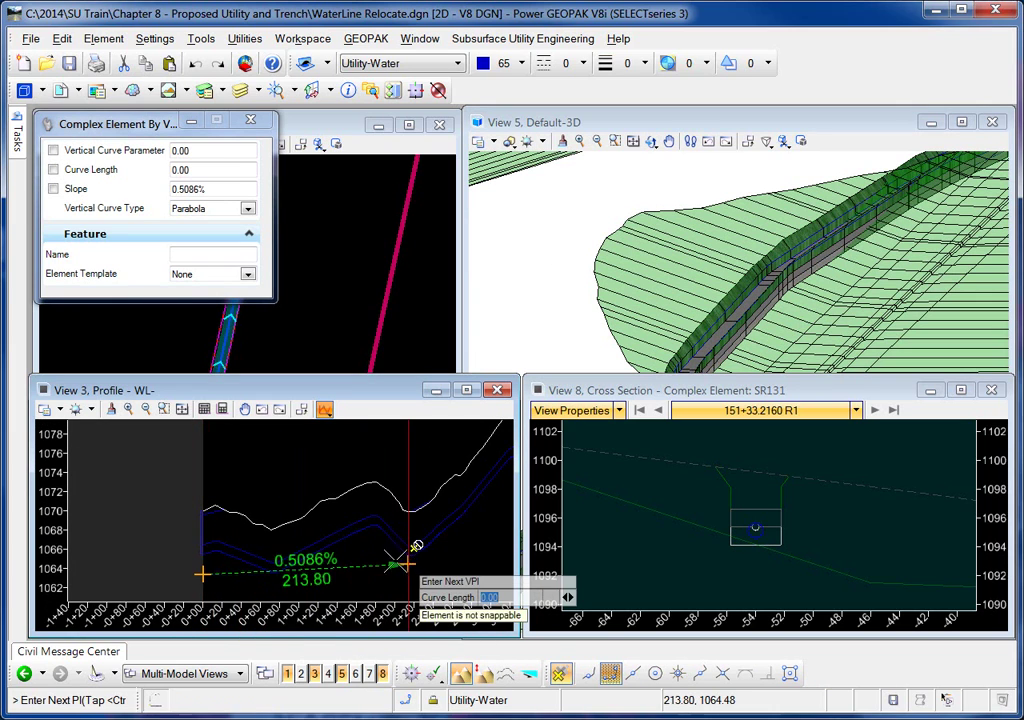
scroll(240, 545, down, 3)
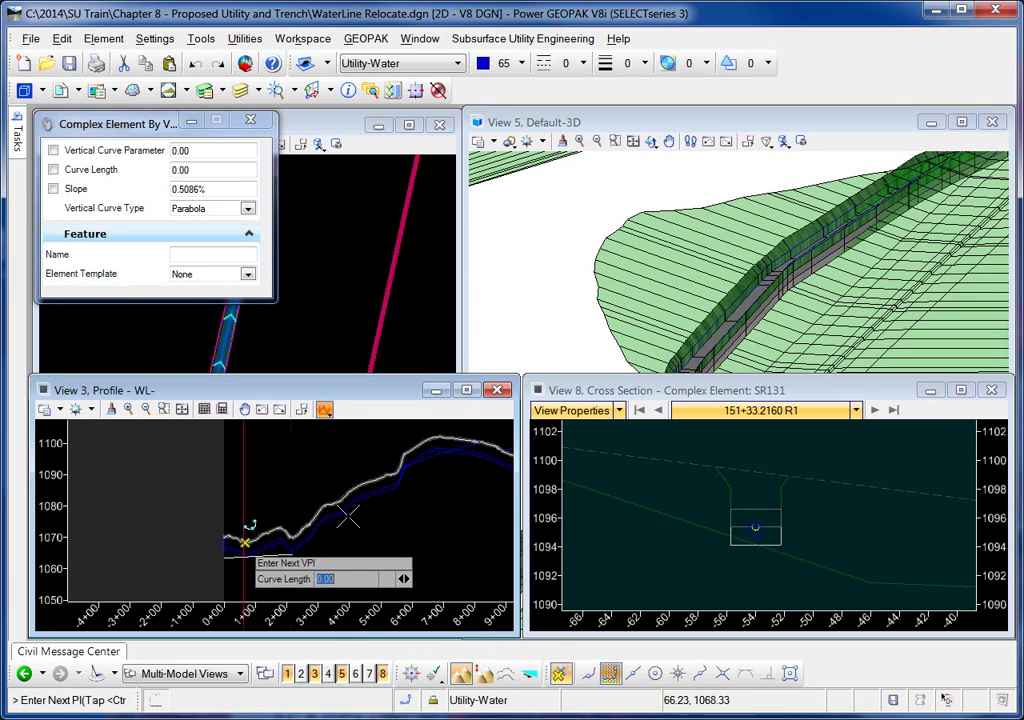
click(292, 553)
scroll(410, 492, up, 3)
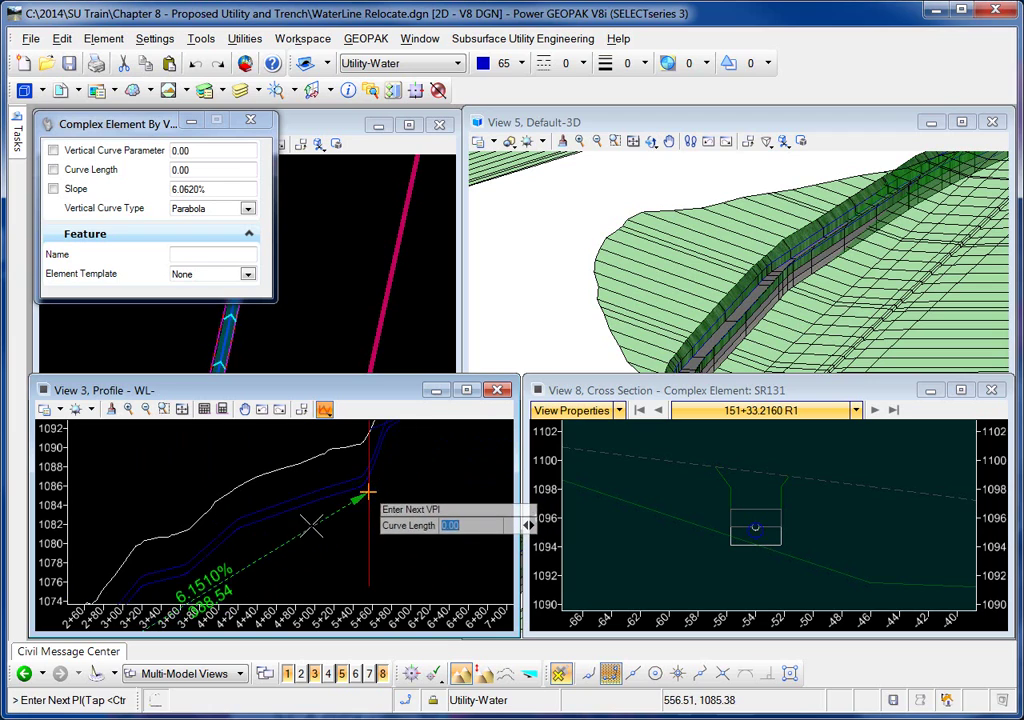
scroll(368, 492, down, 2)
click(267, 527)
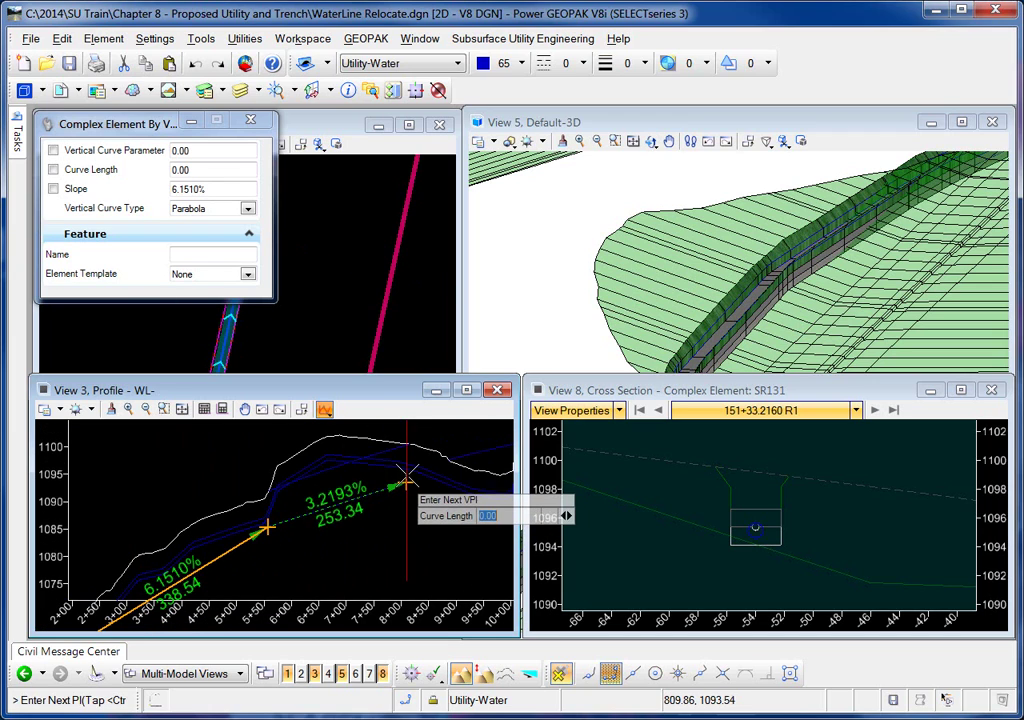
click(404, 480)
Place the remaining VPIs for -2.0216%, -0.1249% and 1.9911% grades and finish the profile.
scroll(402, 482, down, 3)
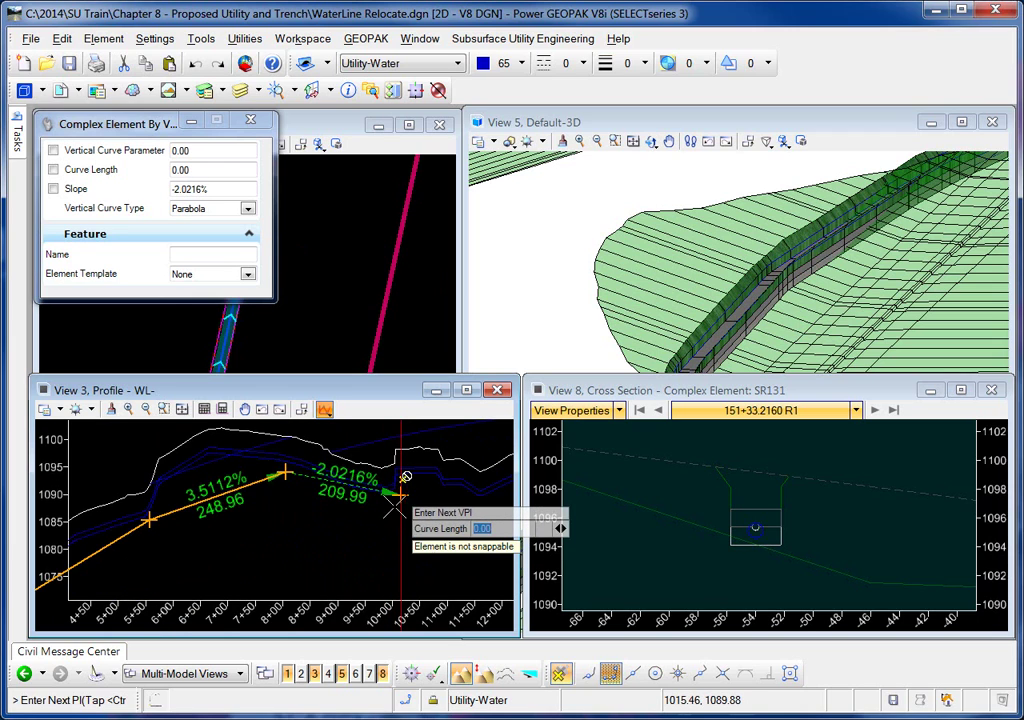
scroll(400, 497, up, 2)
click(400, 494)
scroll(476, 505, up, 2)
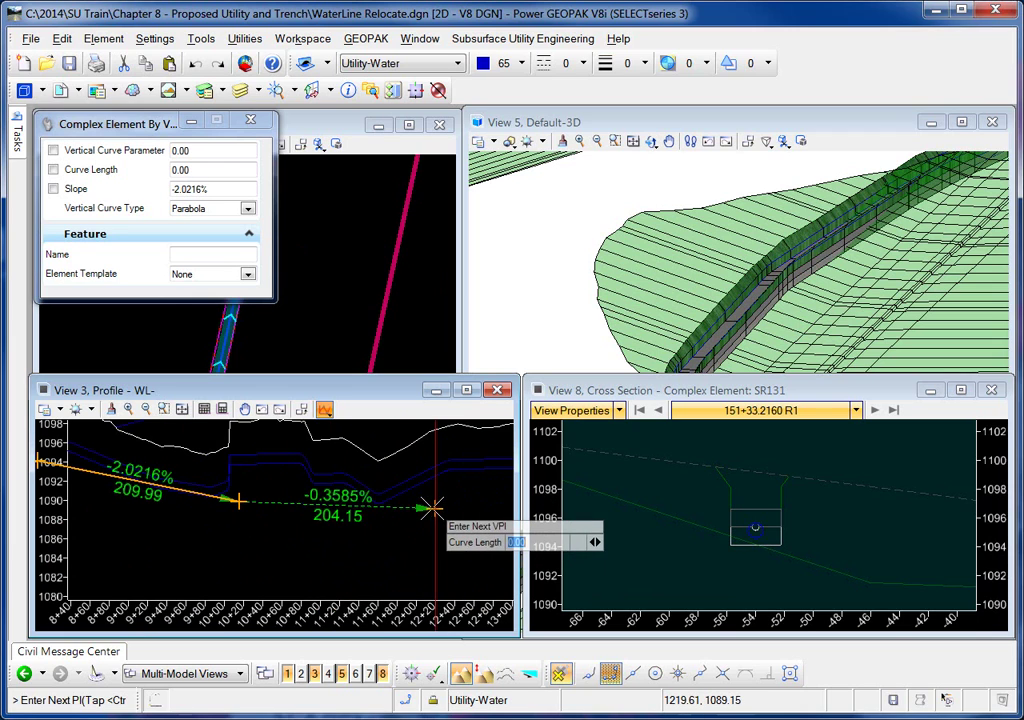
scroll(332, 525, down, 2)
click(362, 513)
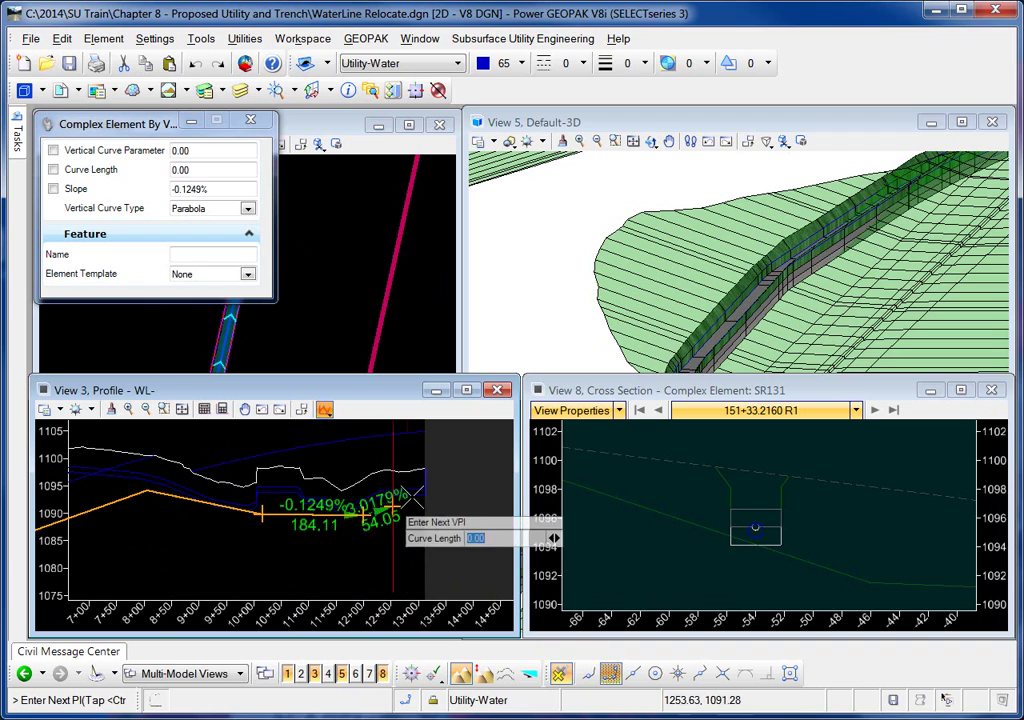
scroll(428, 500, up, 2)
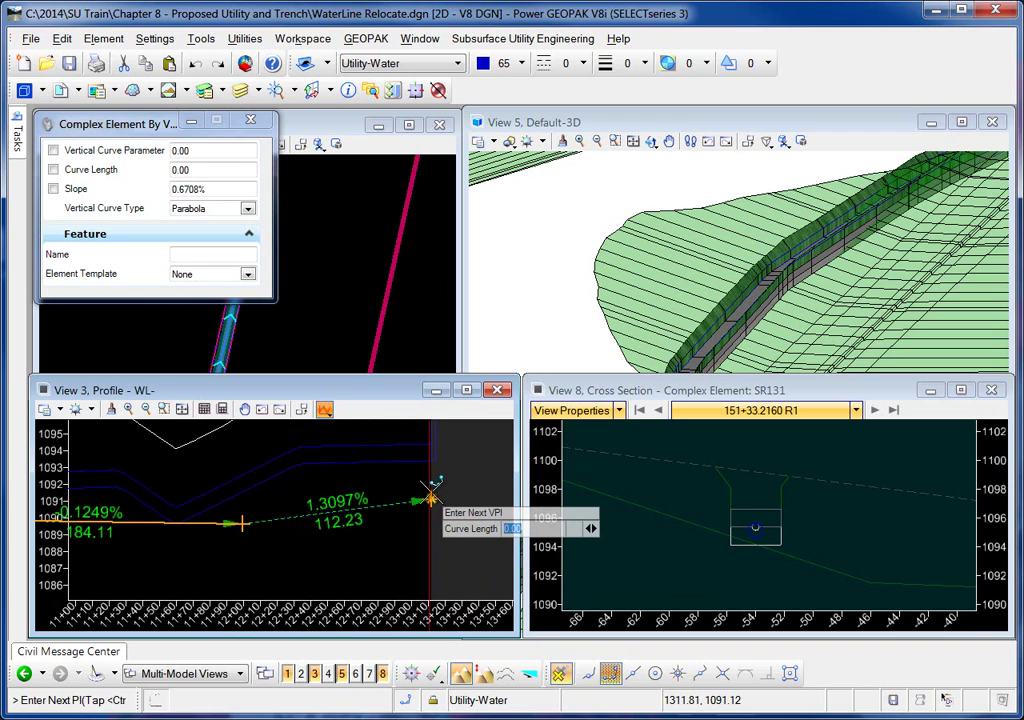
scroll(430, 490, up, 1)
click(430, 487)
right_click(430, 487)
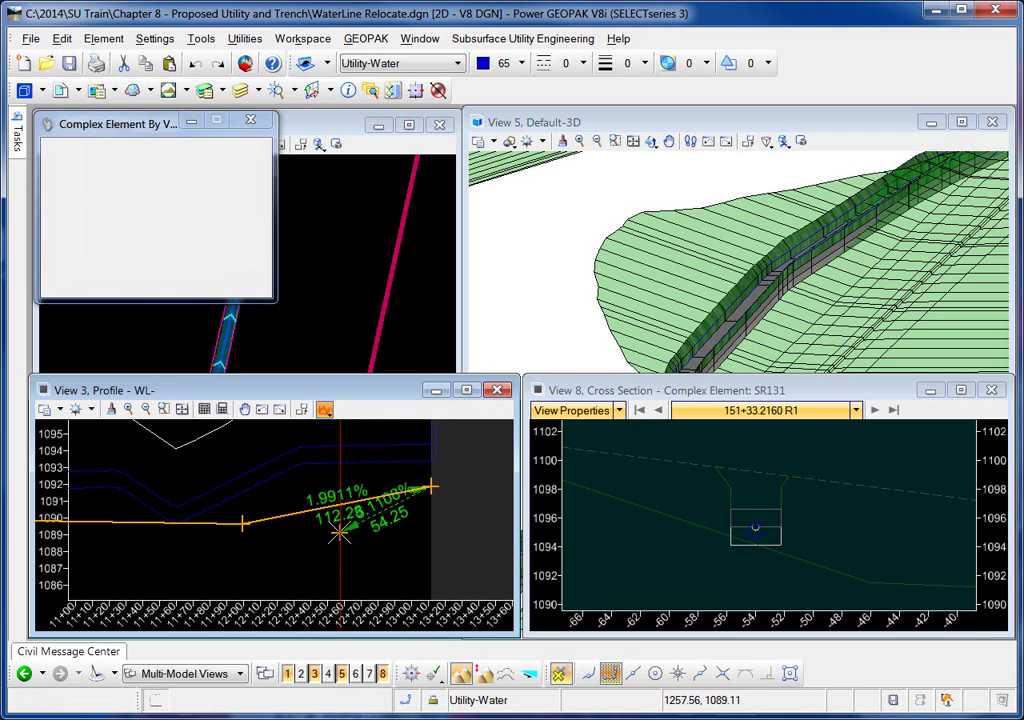
scroll(262, 550, down, 4)
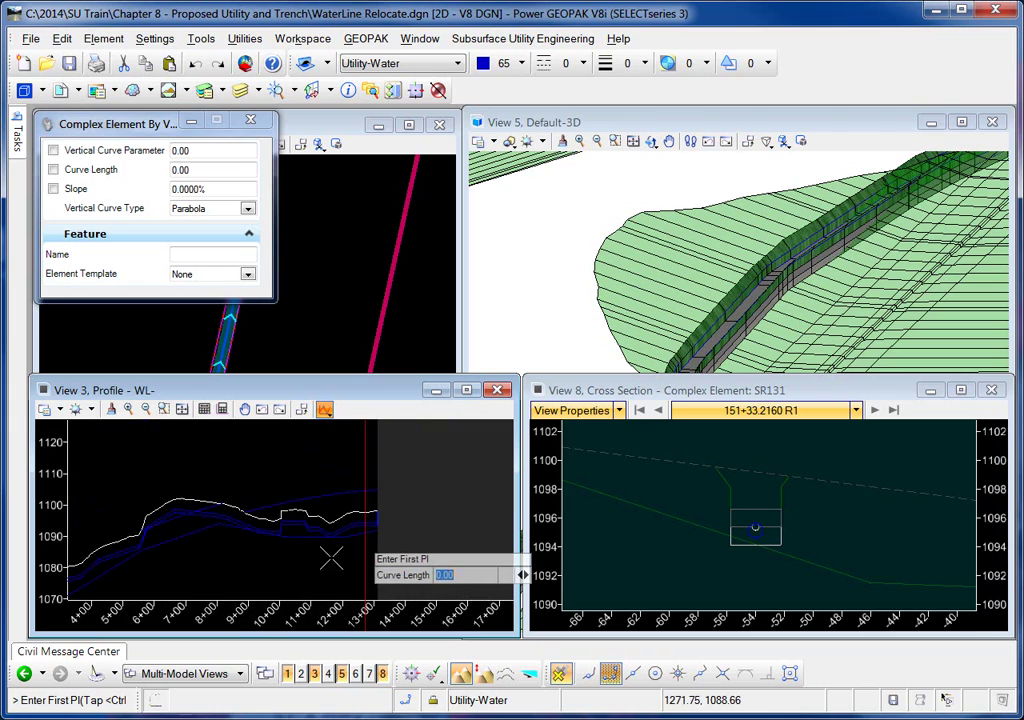
Make the newly drawn VPI profile the active profile of water line WL-.
right_click(268, 570)
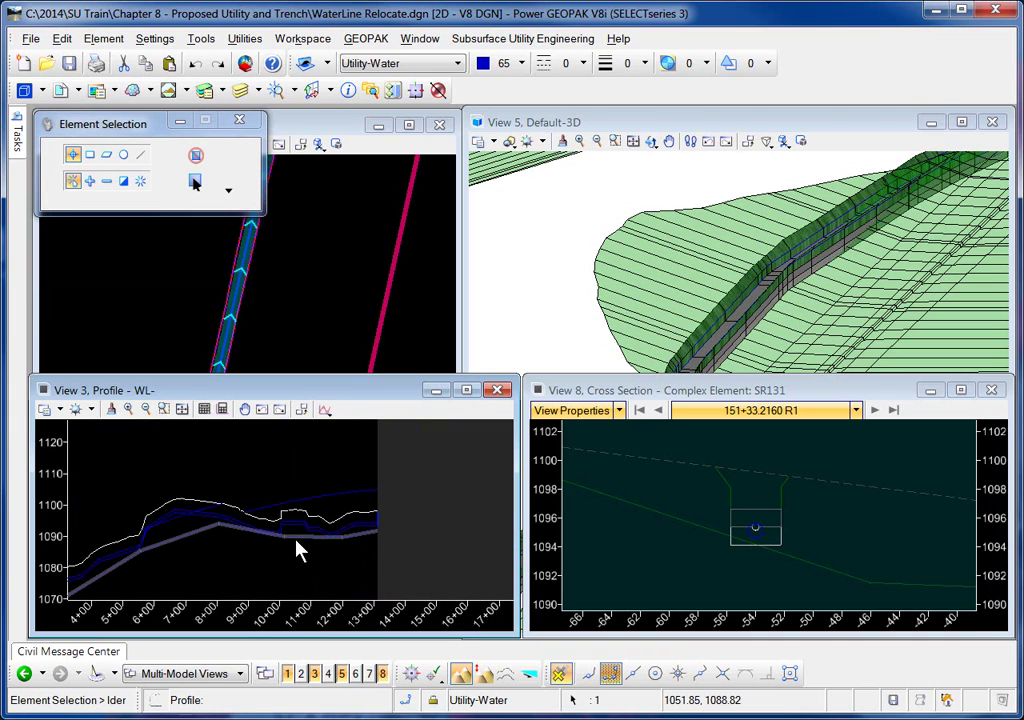
click(297, 549)
scroll(297, 549, up, 5)
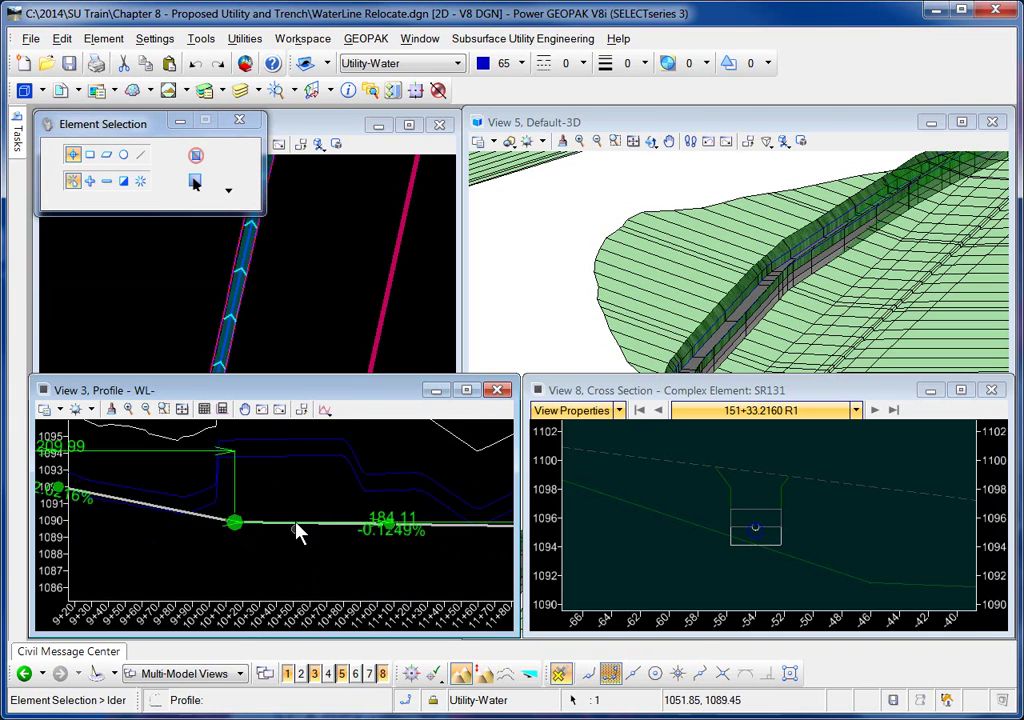
mouse_move(242, 526)
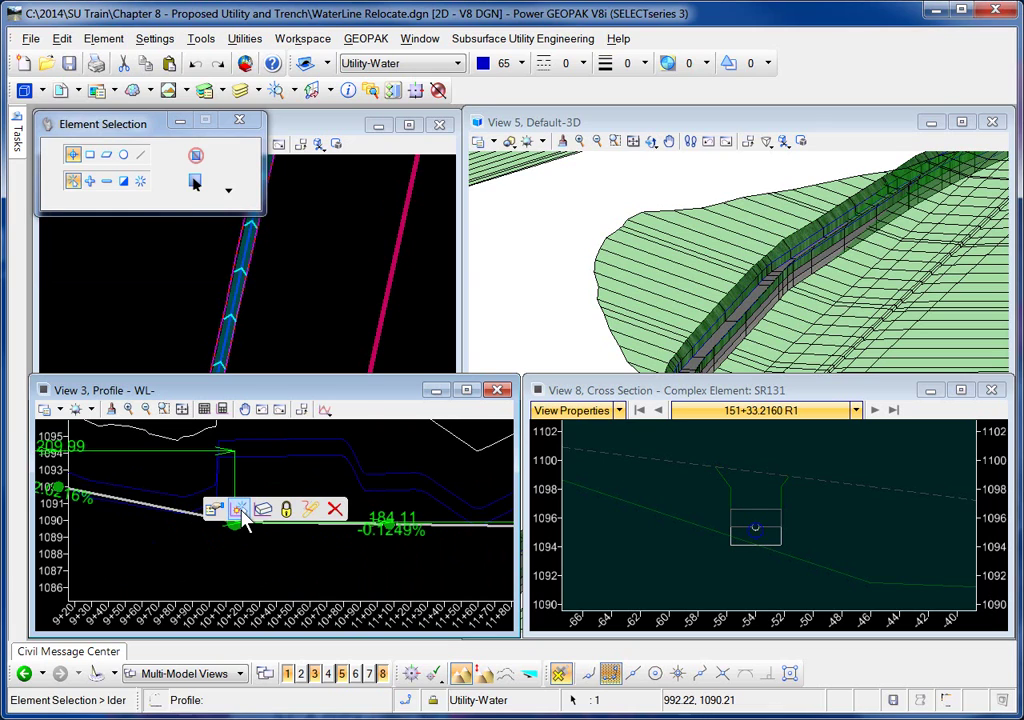
click(388, 516)
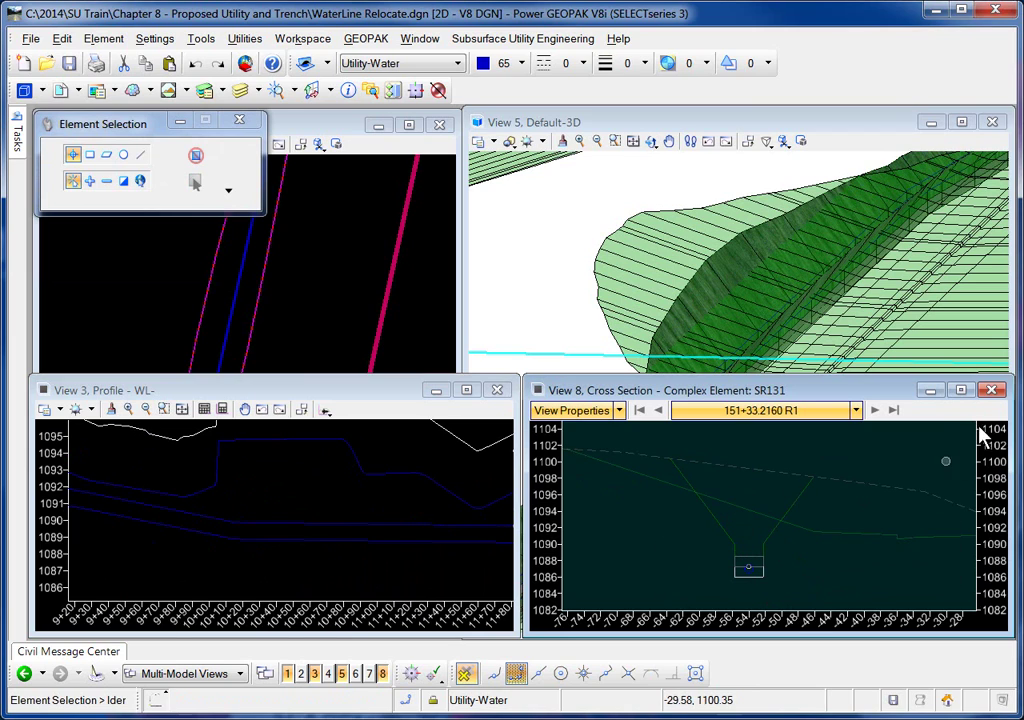
Close Views 8 and 3, then rotate and zoom View 5 to an end-on trench view.
click(991, 391)
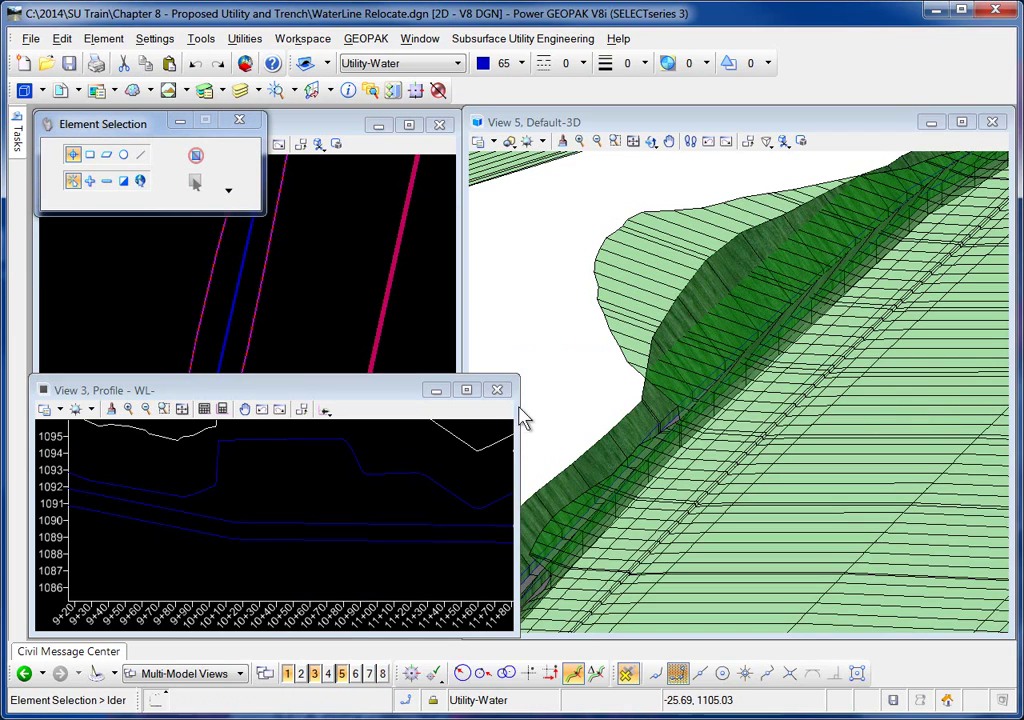
click(498, 391)
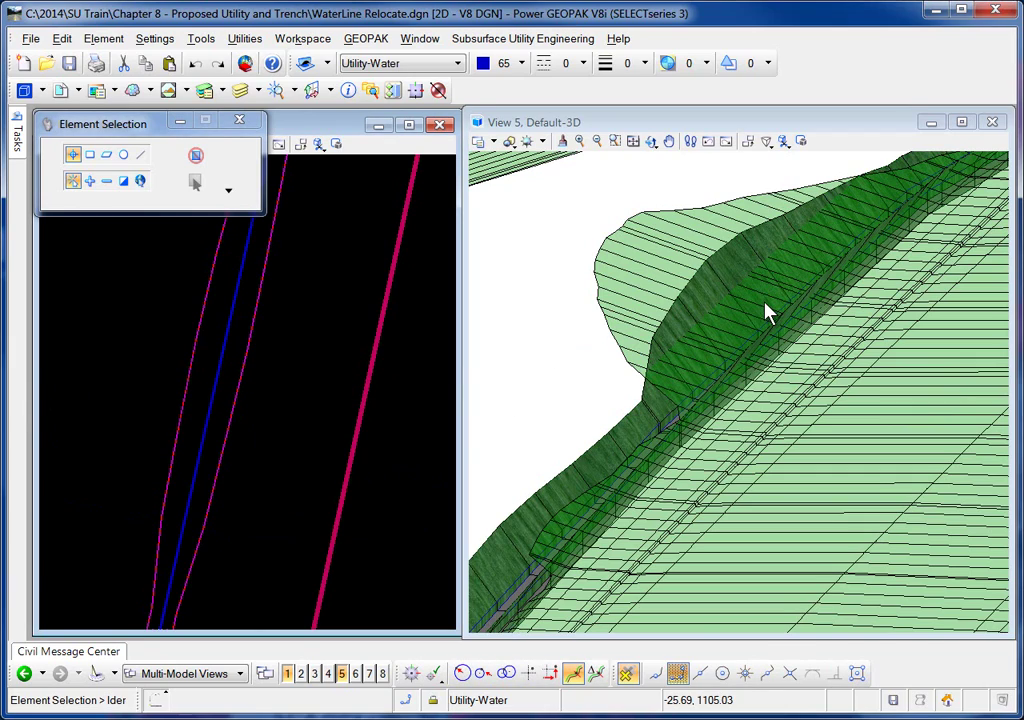
shift+middle_drag(768, 313, 640, 434)
scroll(642, 434, up, 2)
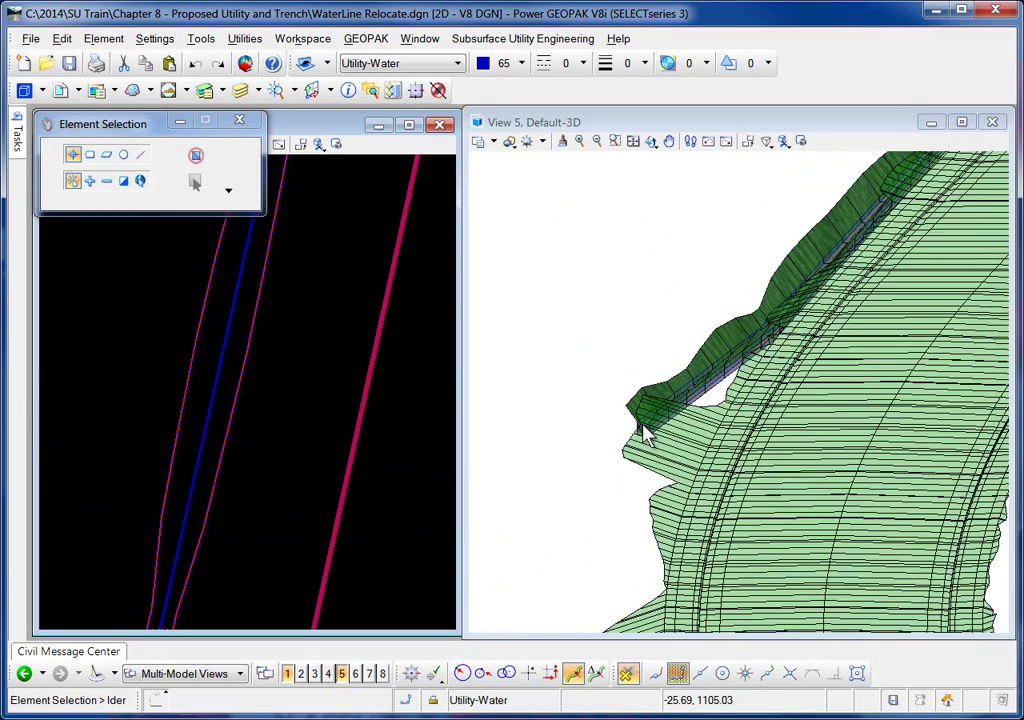
scroll(640, 434, up, 5)
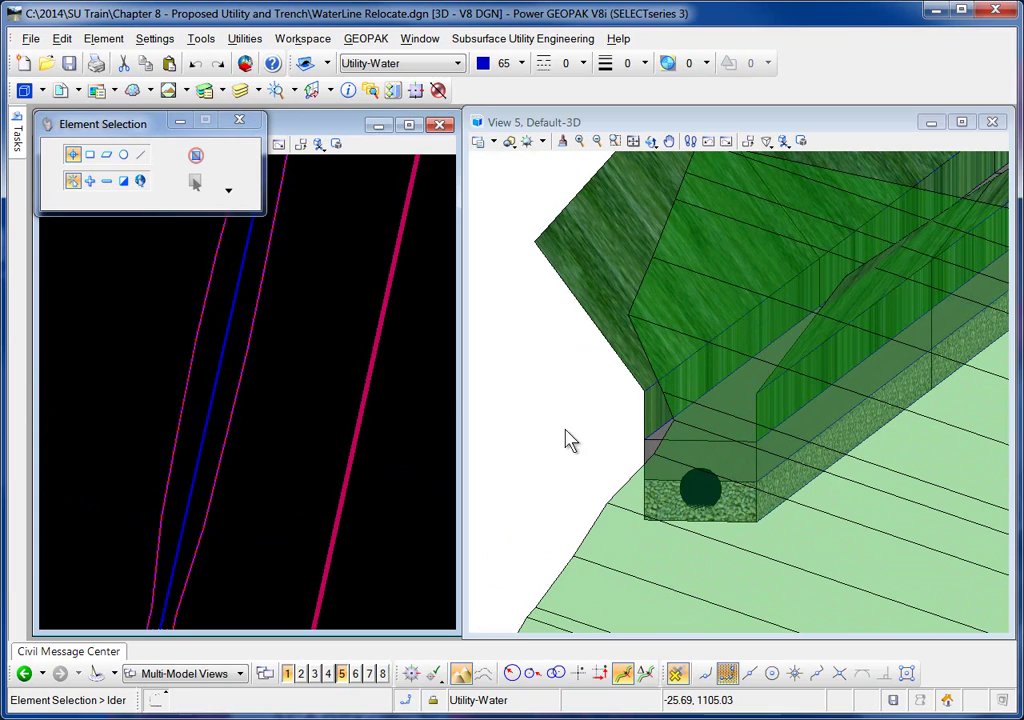
click(651, 141)
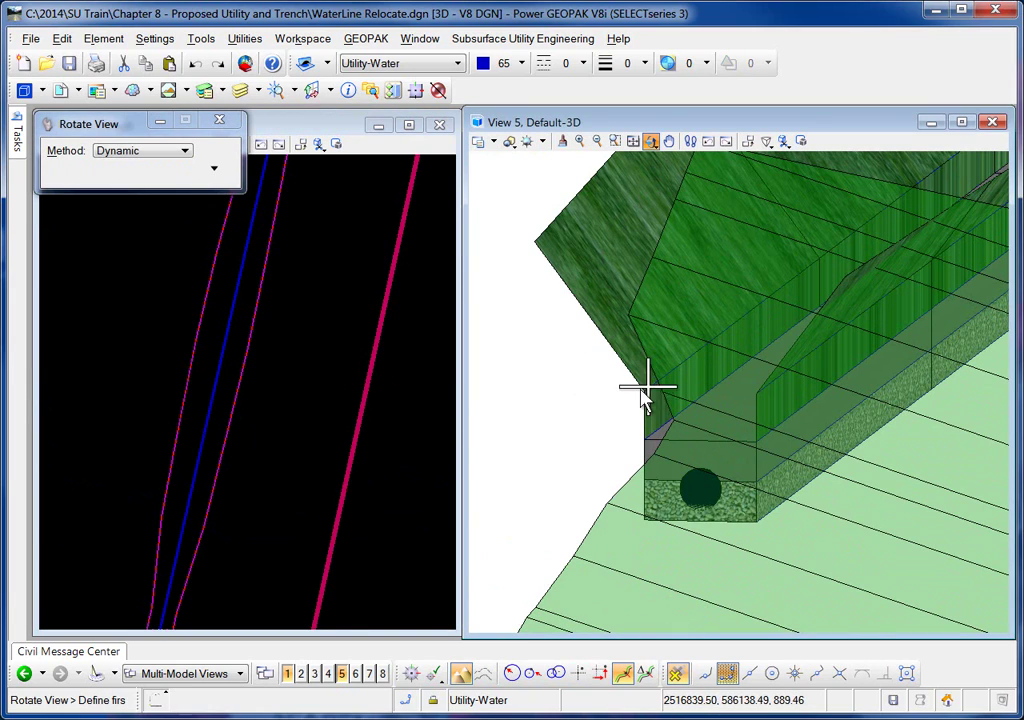
click(581, 485)
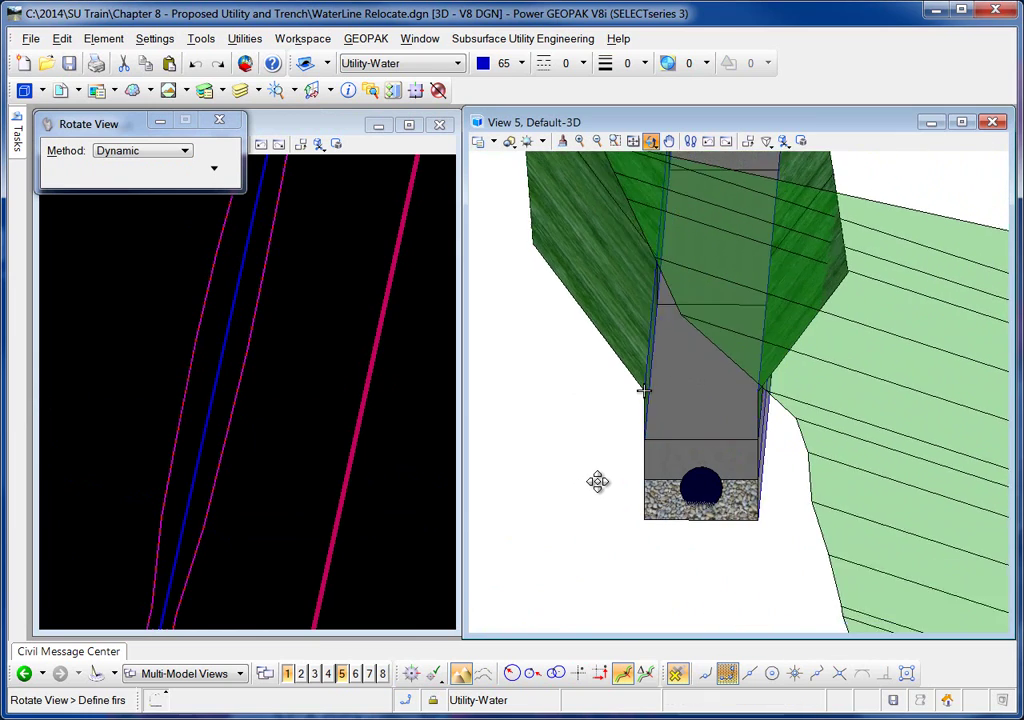
click(607, 478)
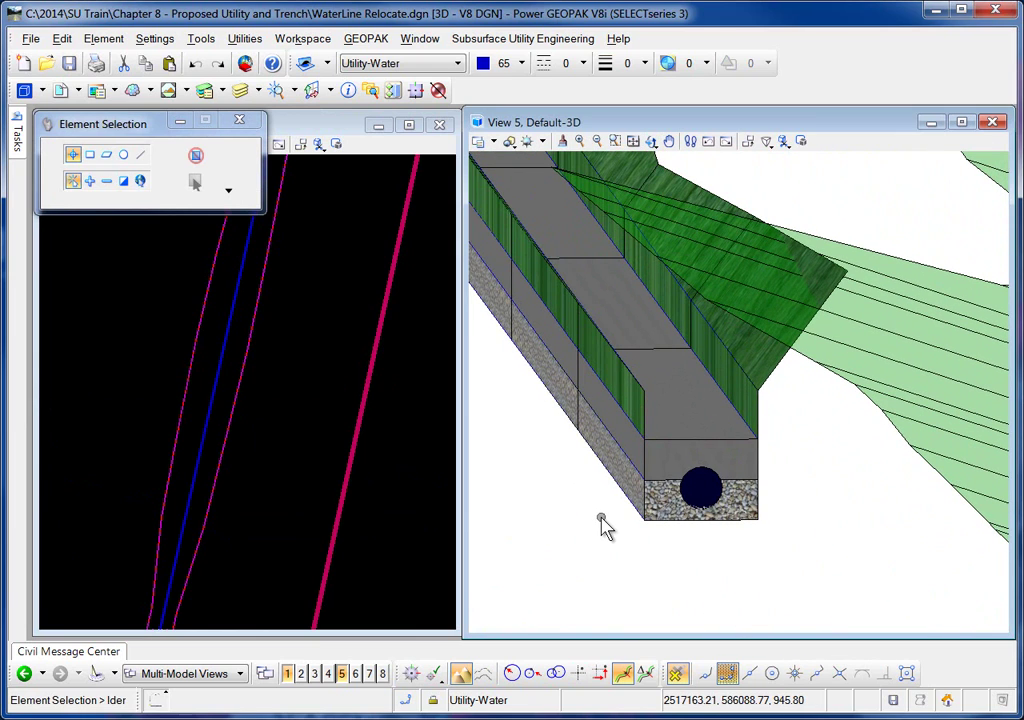
Switch View 5's display style to Wireframe.
mouse_move(752, 526)
click(509, 141)
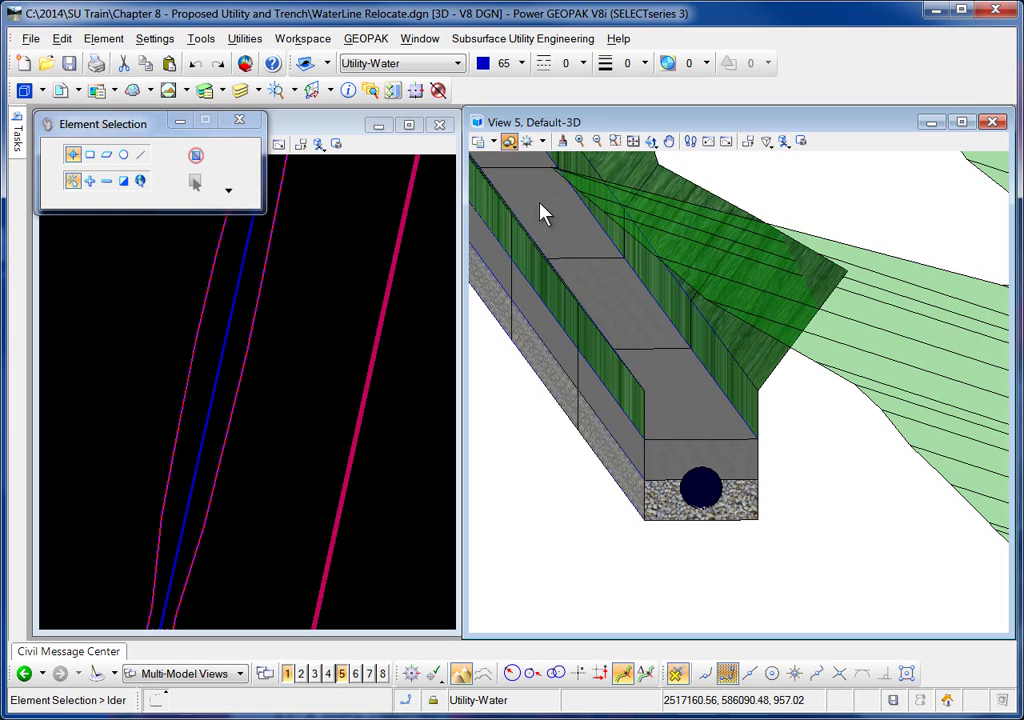
click(590, 354)
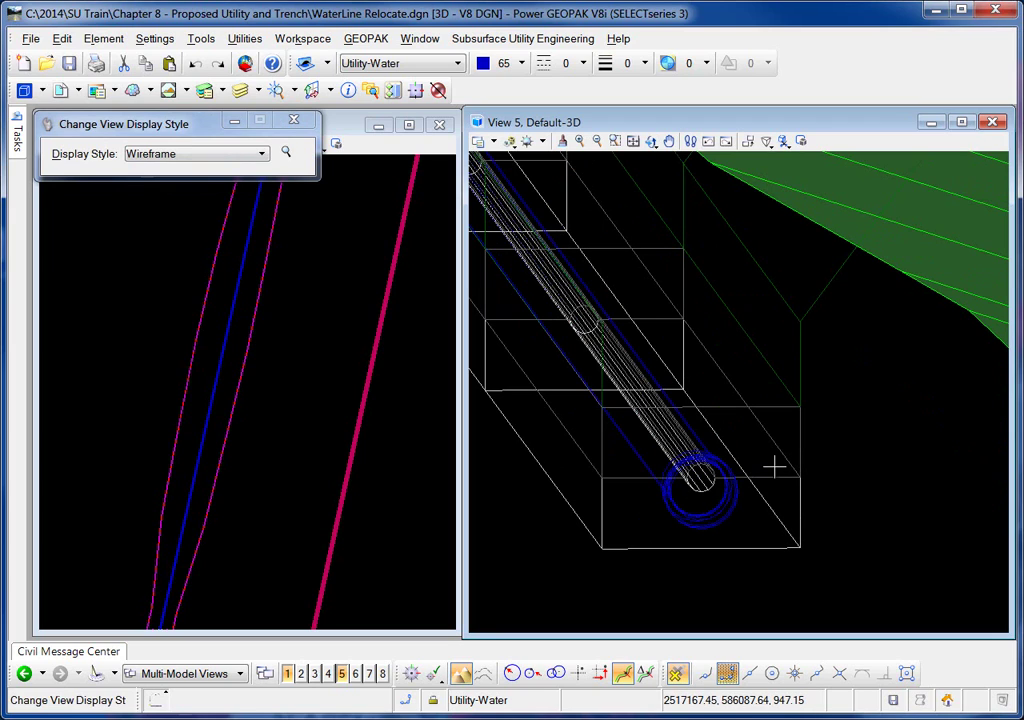
Select the water-line trench corridor in plan and open its Corridor Objects.
scroll(774, 466, down, 2)
key(Escape)
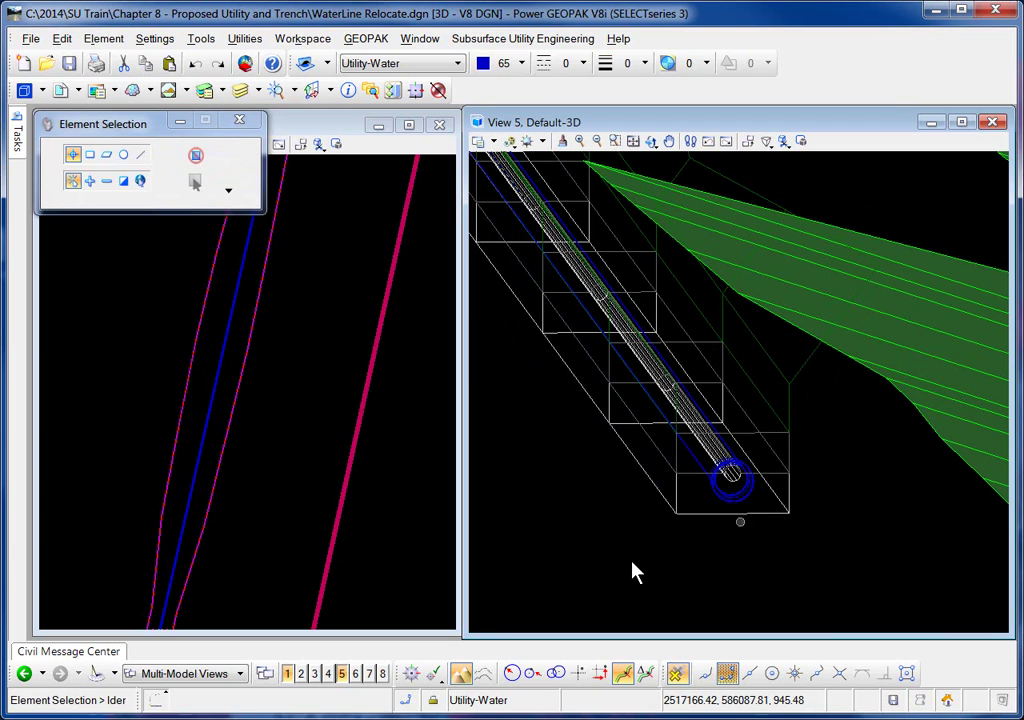
scroll(213, 470, down, 3)
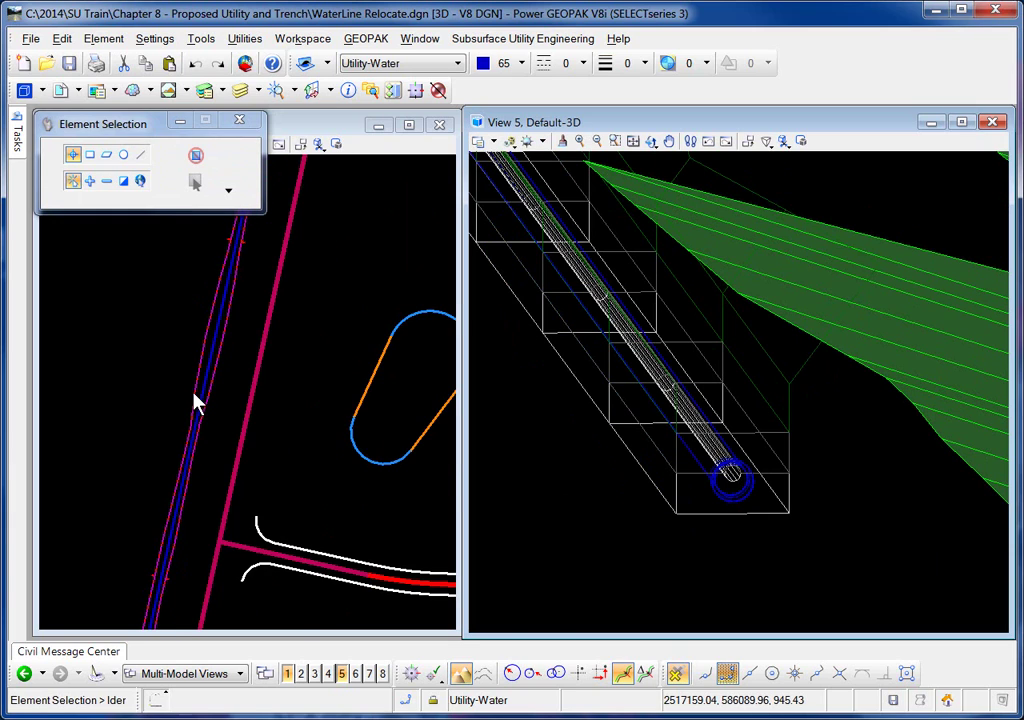
scroll(171, 487, up, 2)
scroll(178, 517, up, 4)
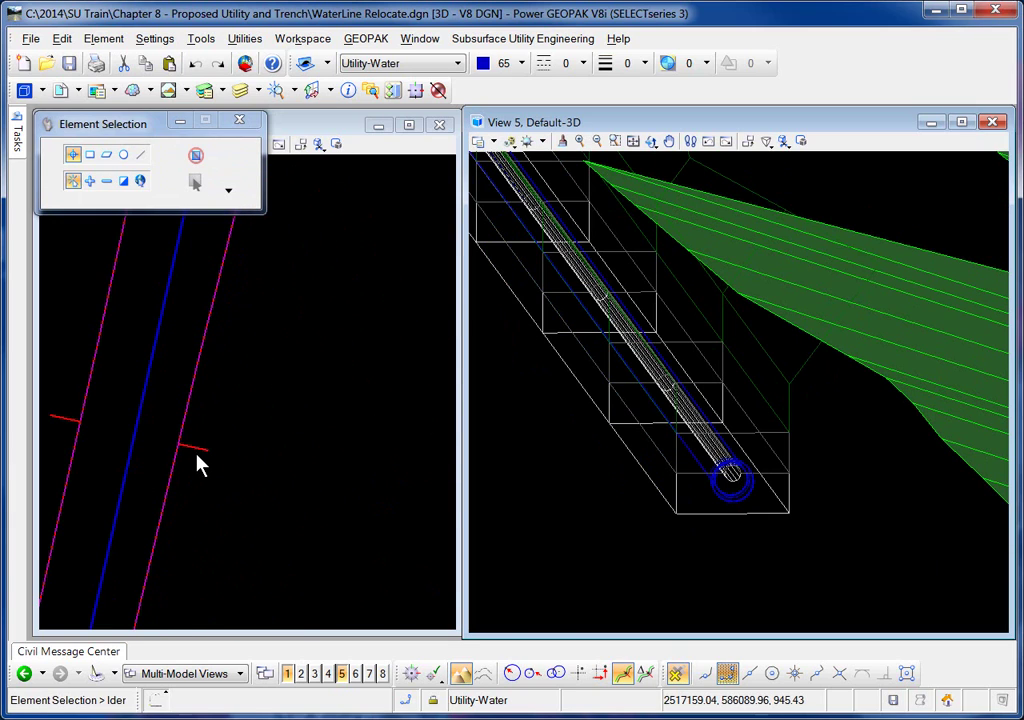
click(199, 459)
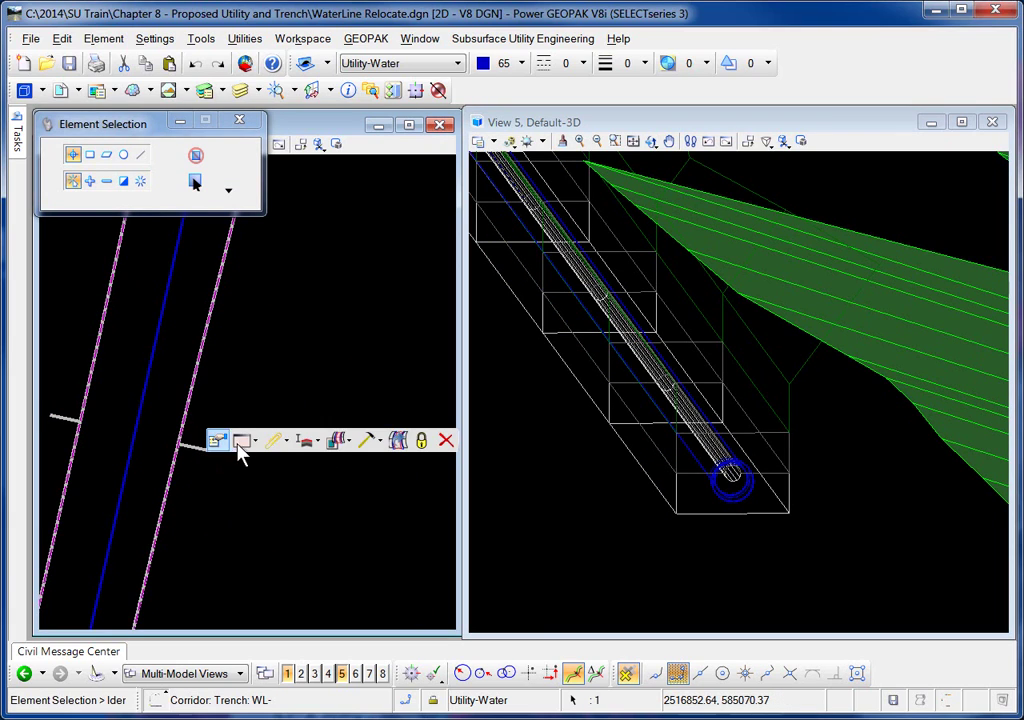
click(381, 441)
click(381, 442)
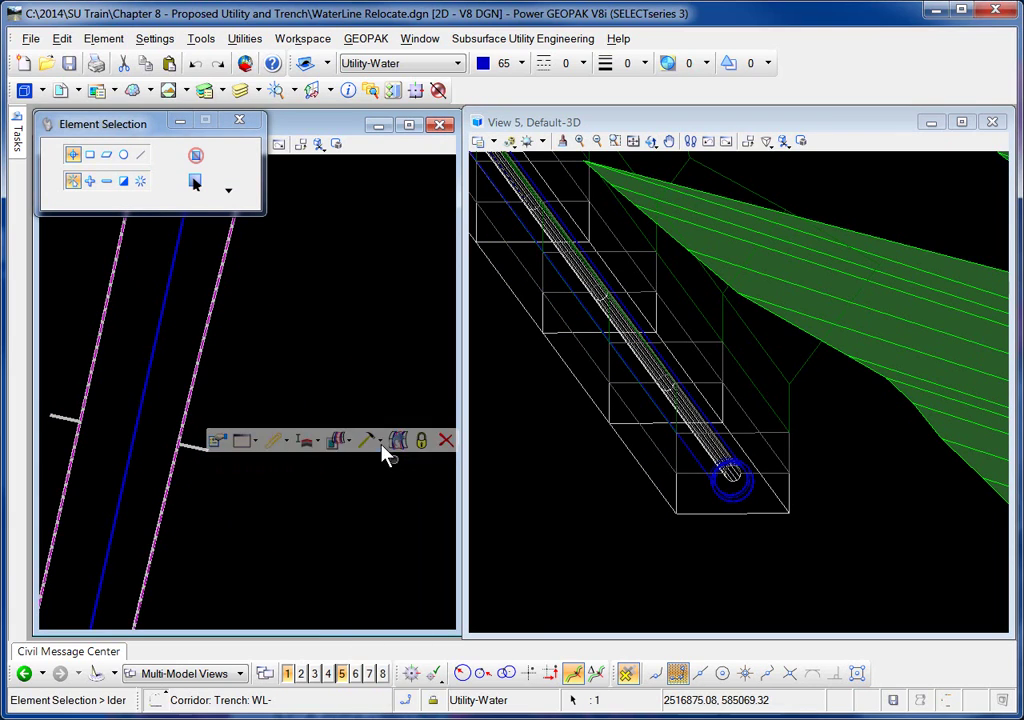
click(383, 446)
click(394, 463)
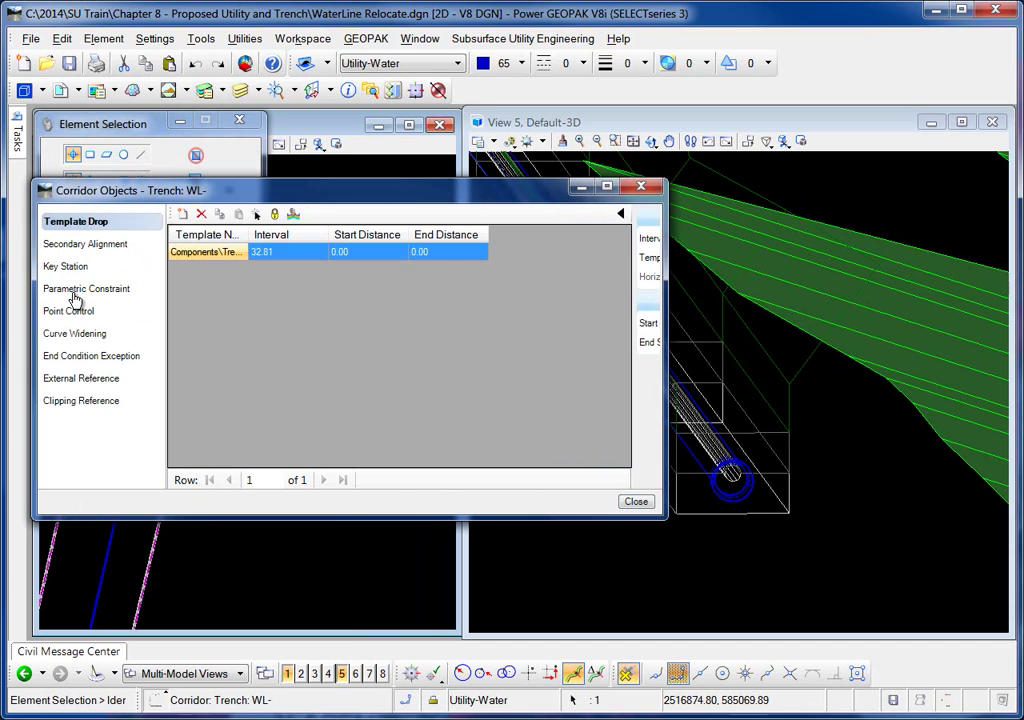
Add a -1.00 PRise parametric constraint spanning 0+00 to 13+11.8066, then close Corridor Objects.
click(75, 292)
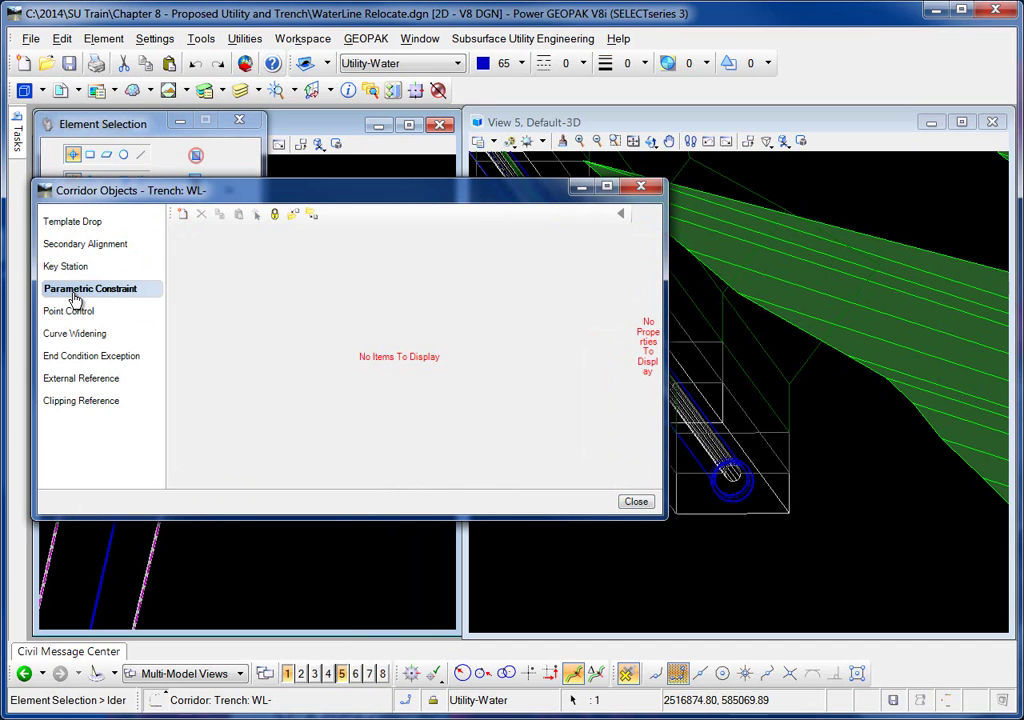
click(183, 215)
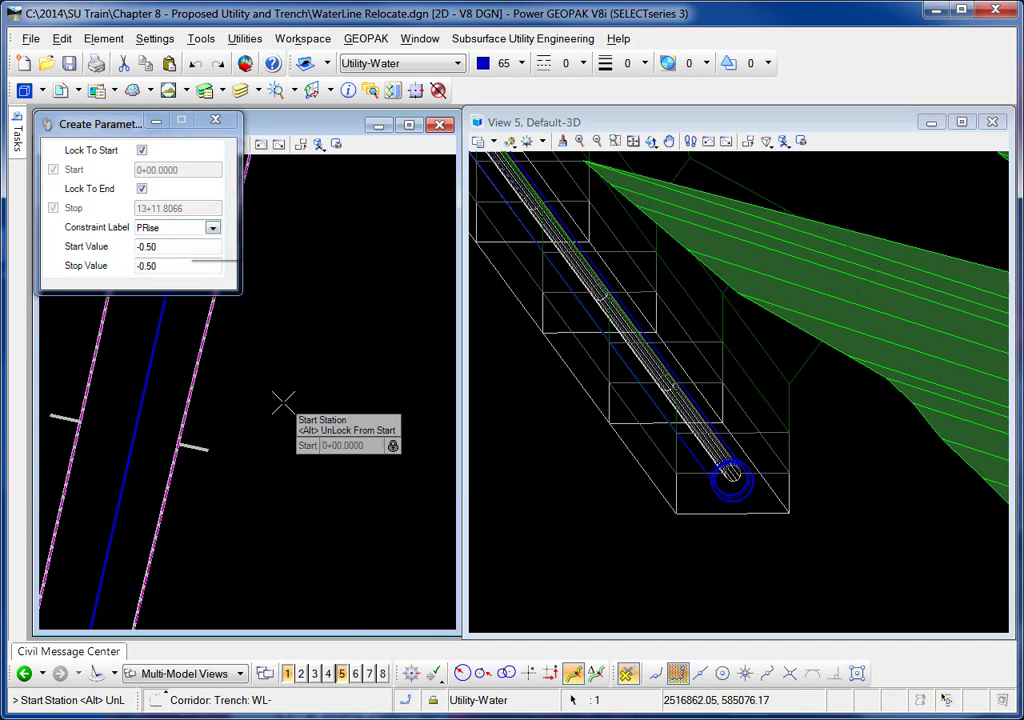
click(281, 410)
click(290, 365)
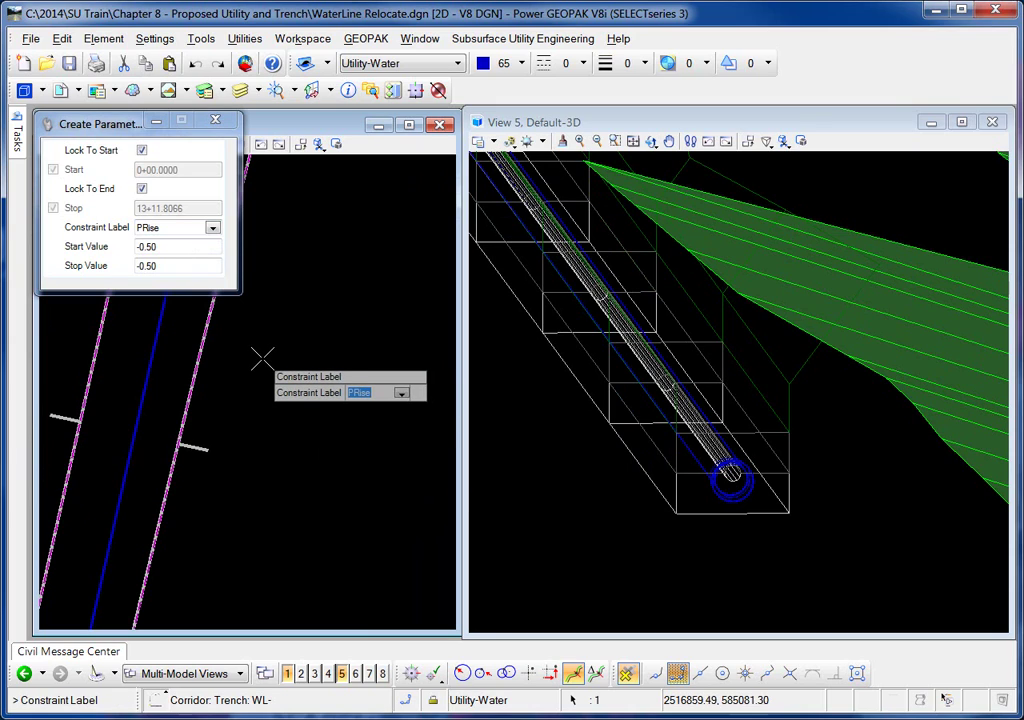
click(253, 359)
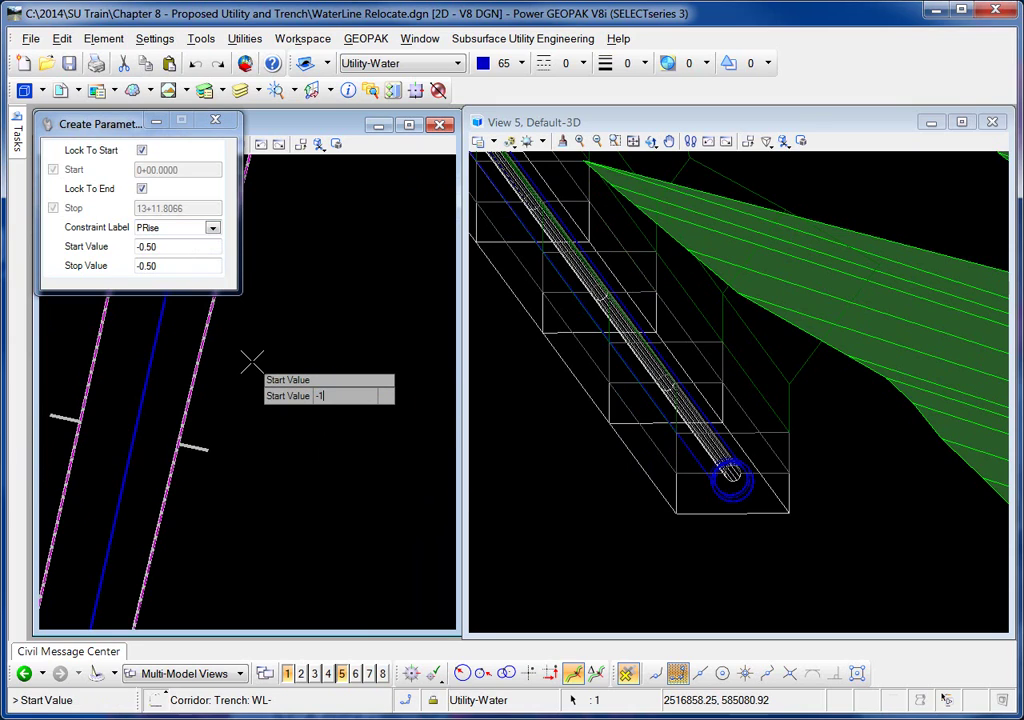
click(255, 359)
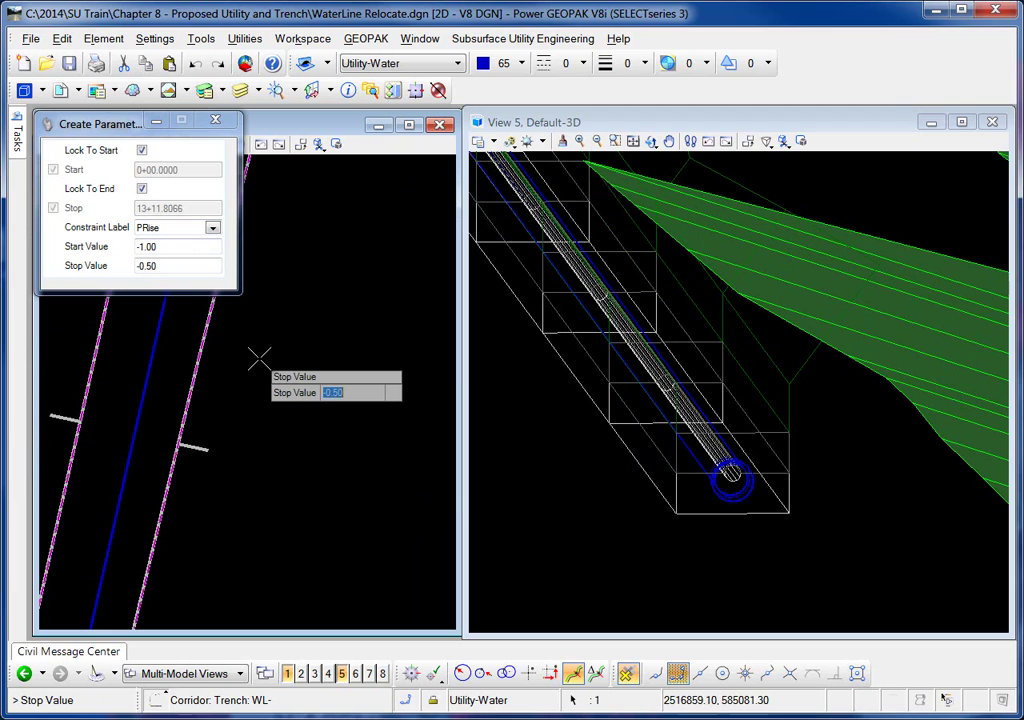
text(-1.00)
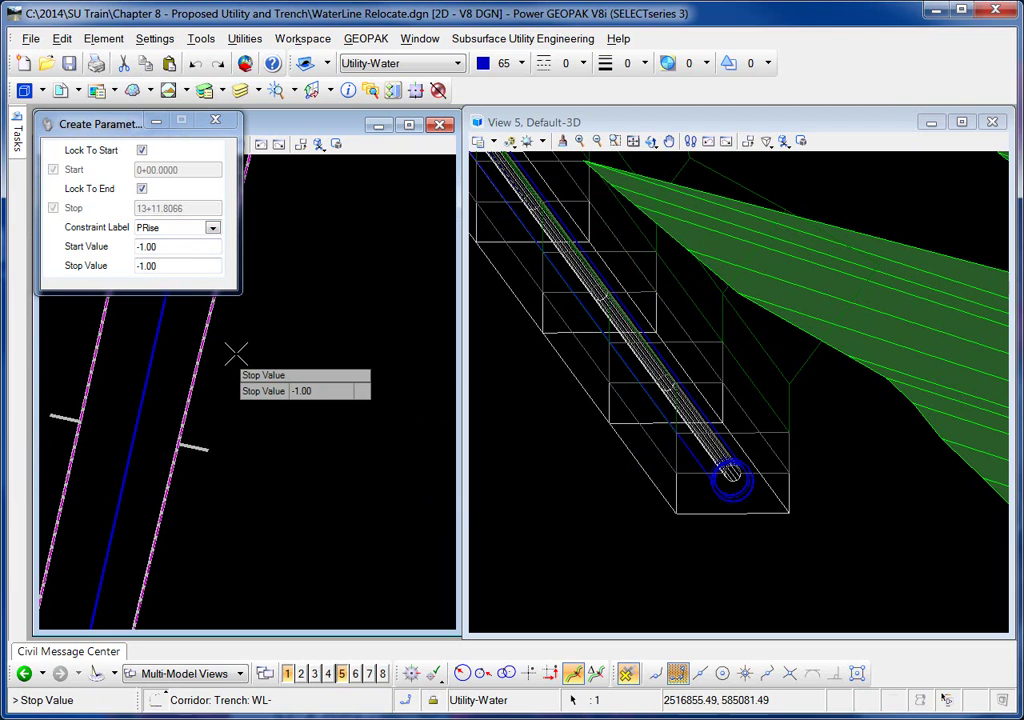
click(333, 326)
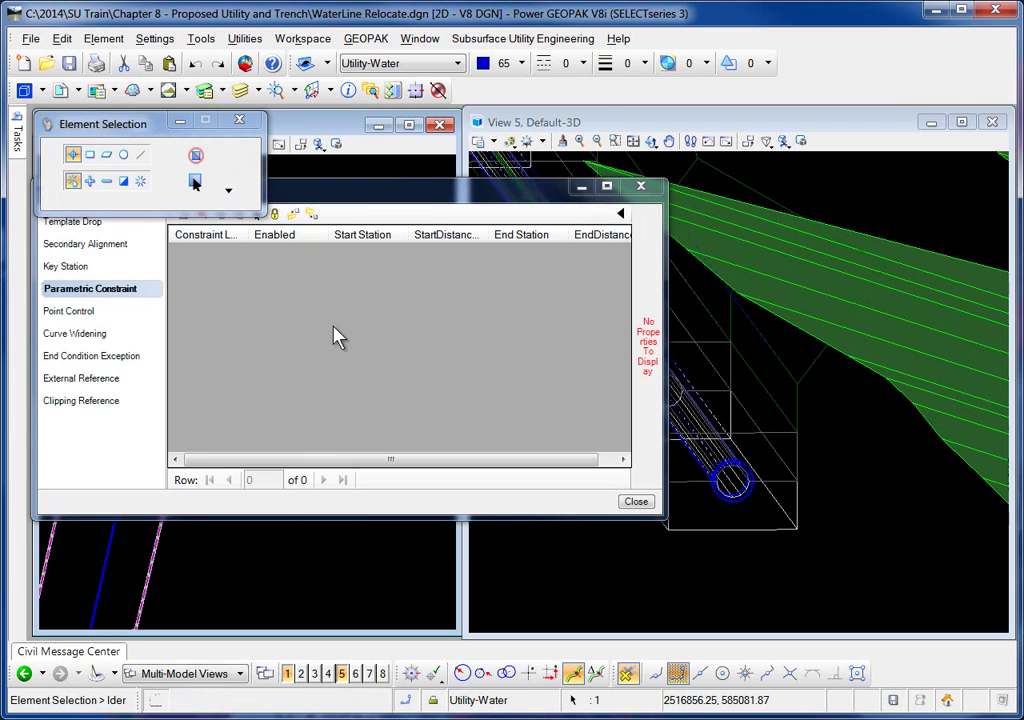
click(642, 188)
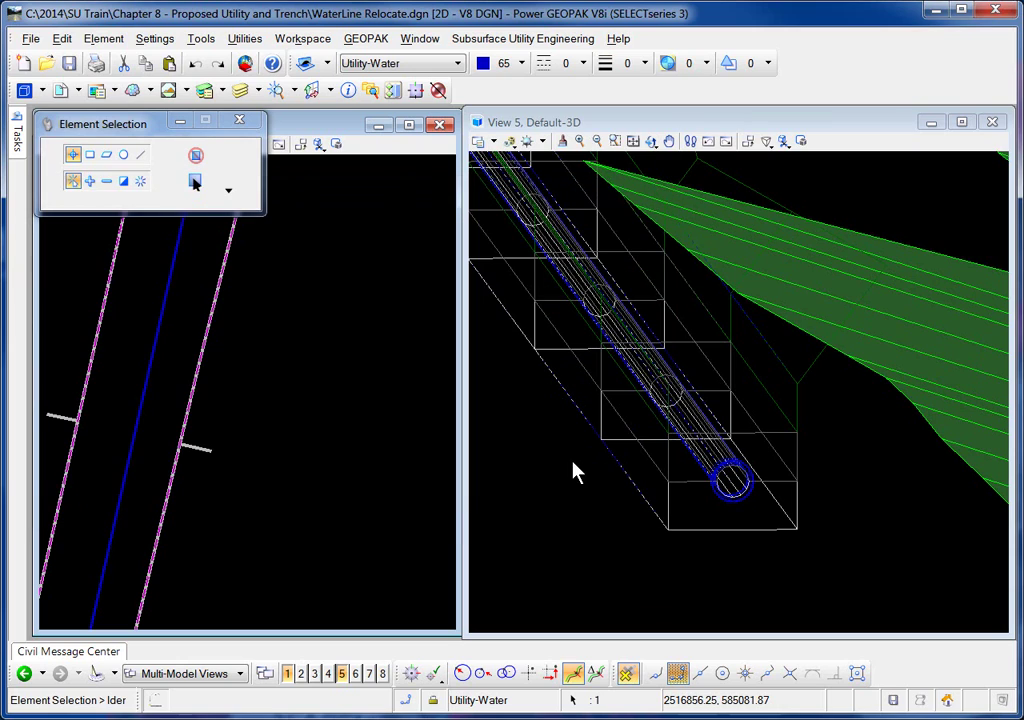